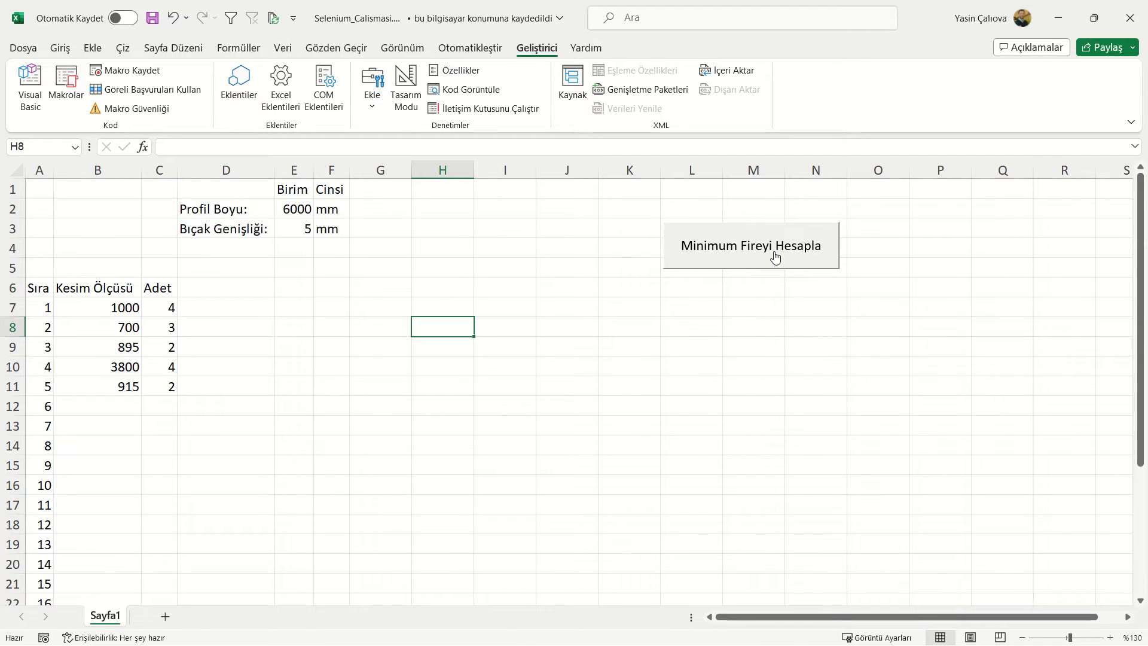
# - Run the Minimum Fireyi Hesapla macro, move the Selenium Chrome window aside, and review the hattek.com cutting layout
pyautogui.click(775, 257)
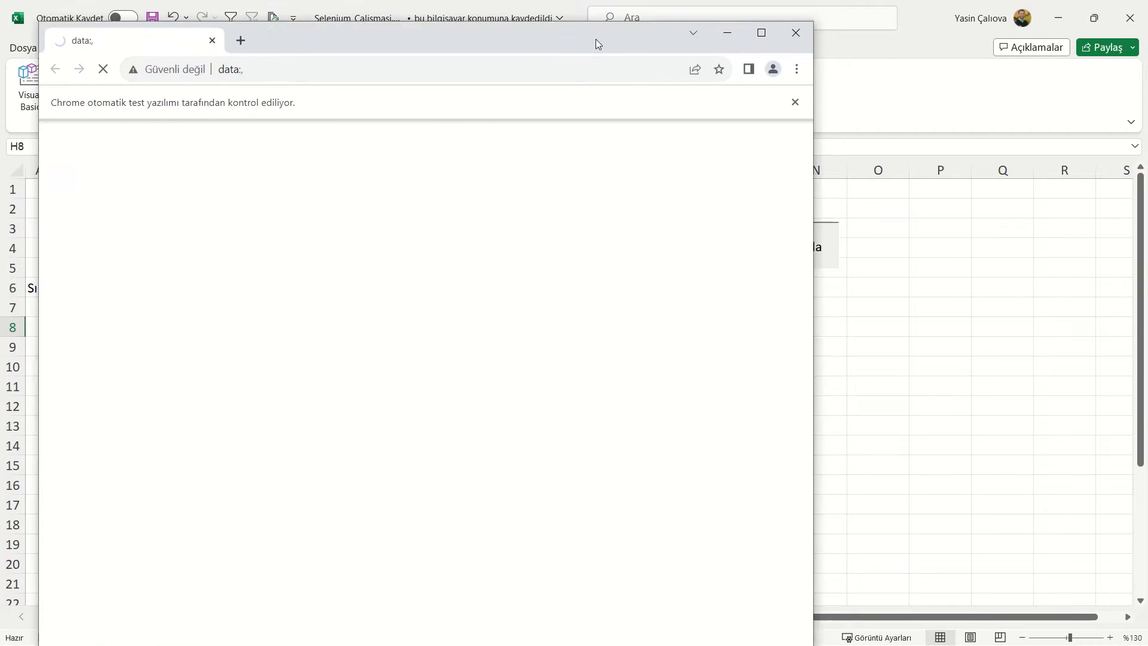
pyautogui.moveTo(550, 34); pyautogui.dragTo(887, 25)
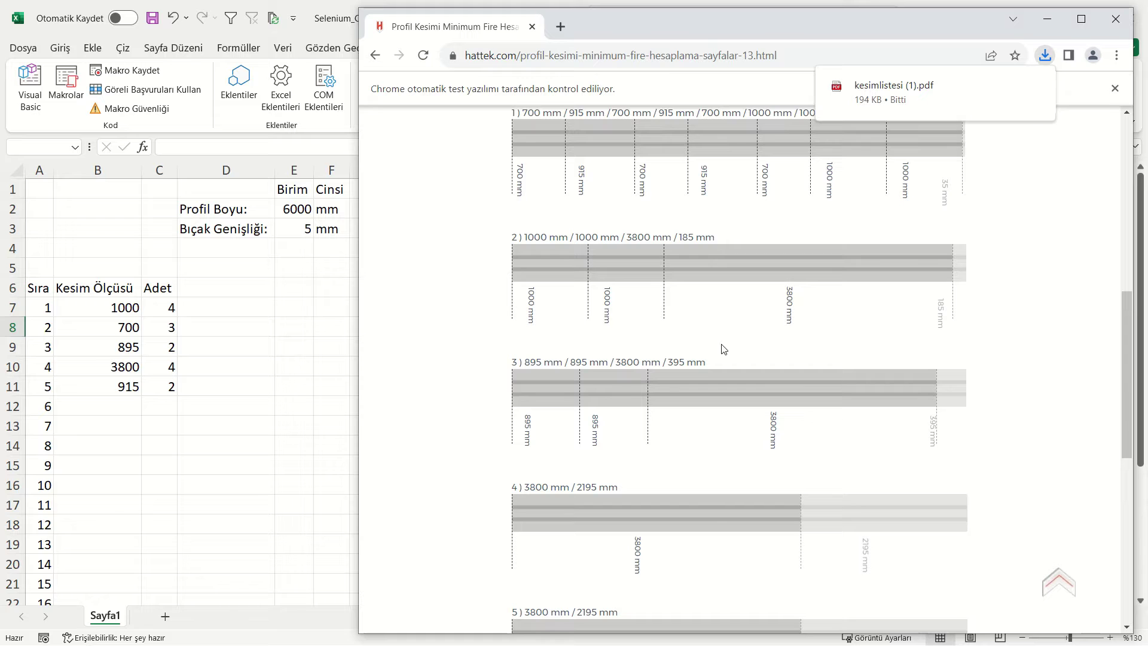
pyautogui.scroll(5, 718, 356)
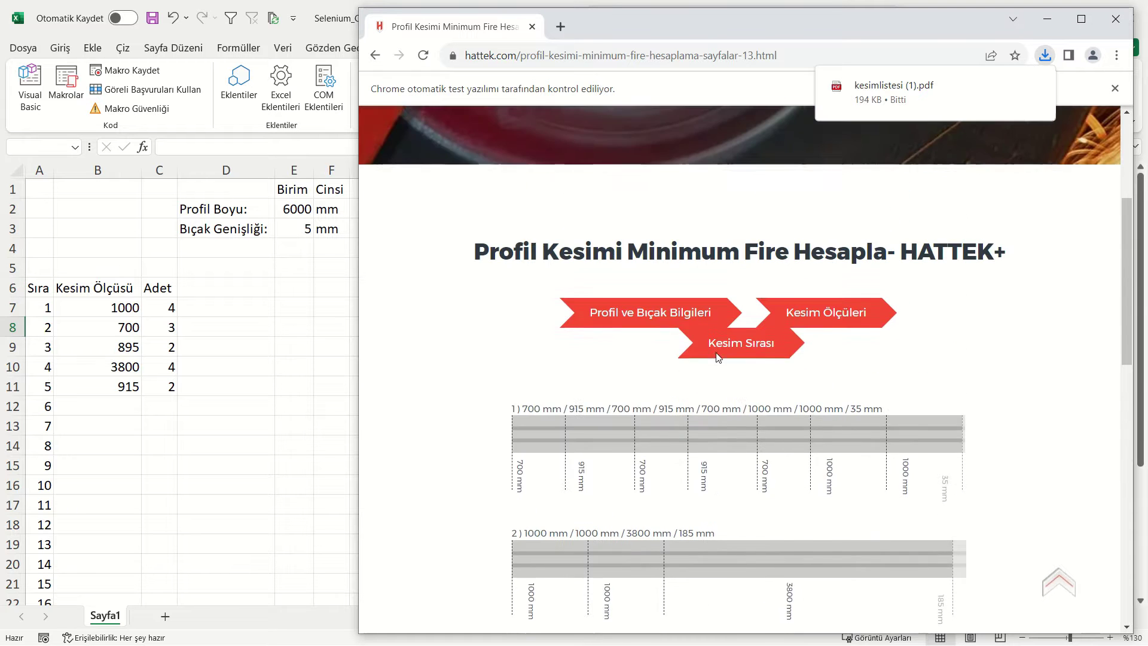
pyautogui.scroll(3, 713, 353)
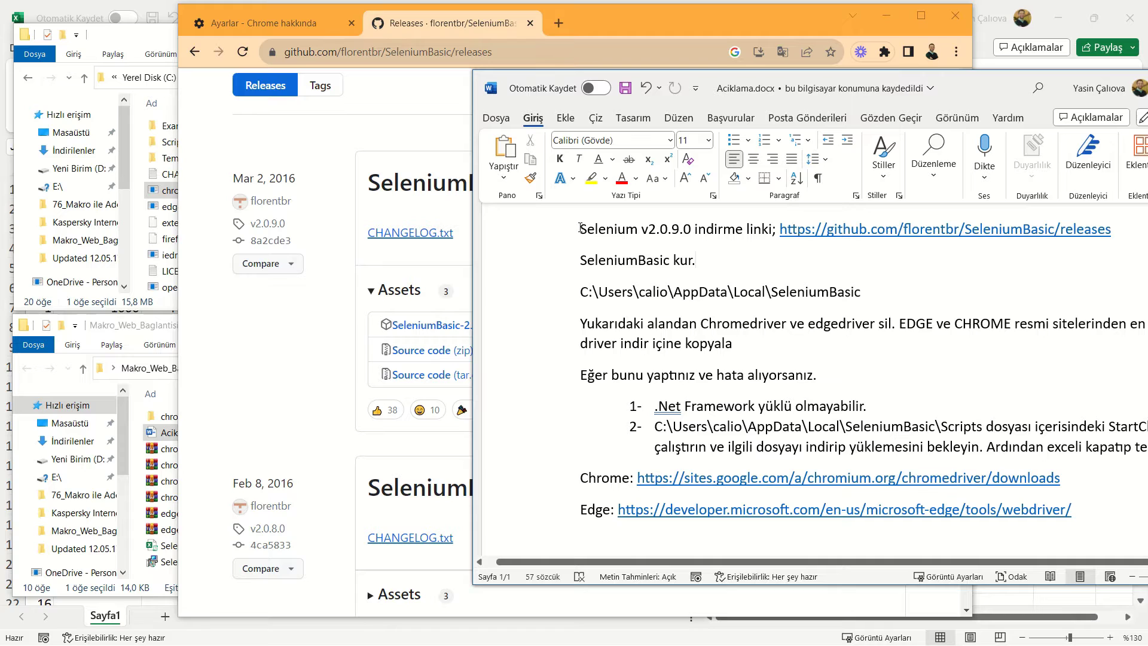
# - Highlight 'Selenium' in the notes' first line, then bring the GitHub SeleniumBasic releases page forward
pyautogui.moveTo(581, 229); pyautogui.dragTo(654, 232)
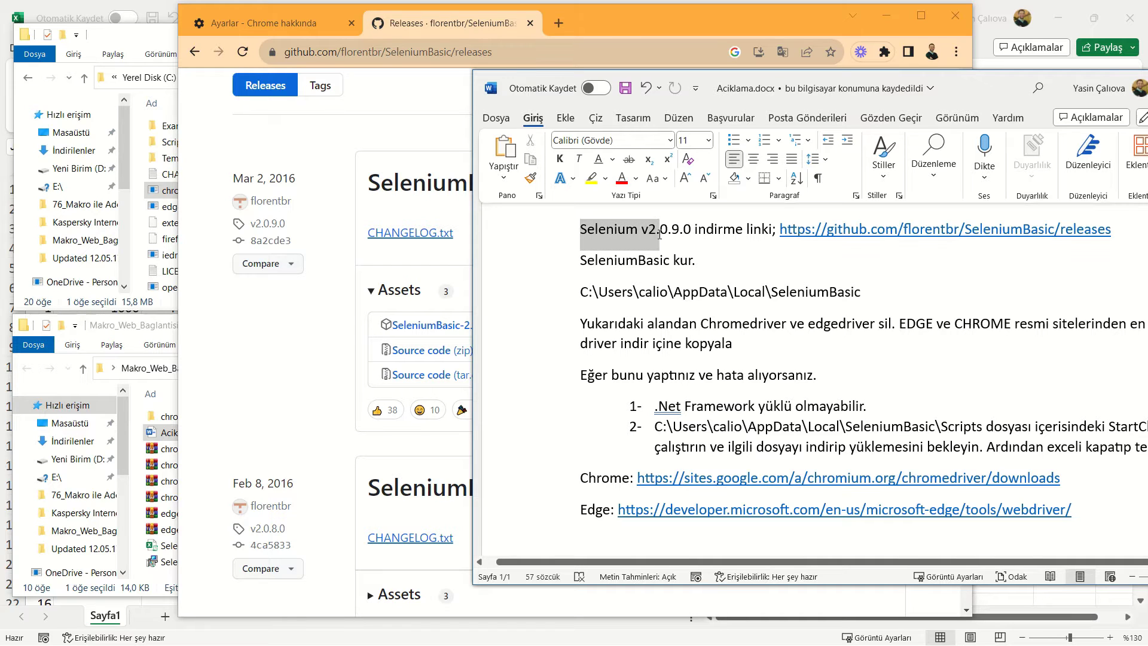
pyautogui.click(653, 262)
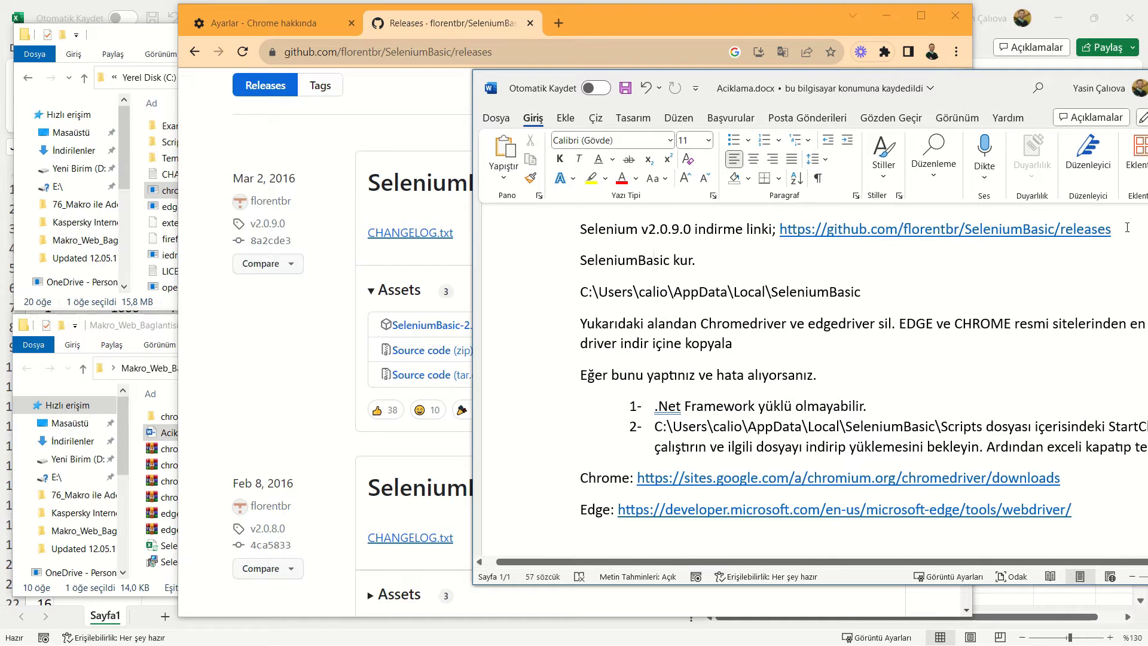
pyautogui.click(398, 132)
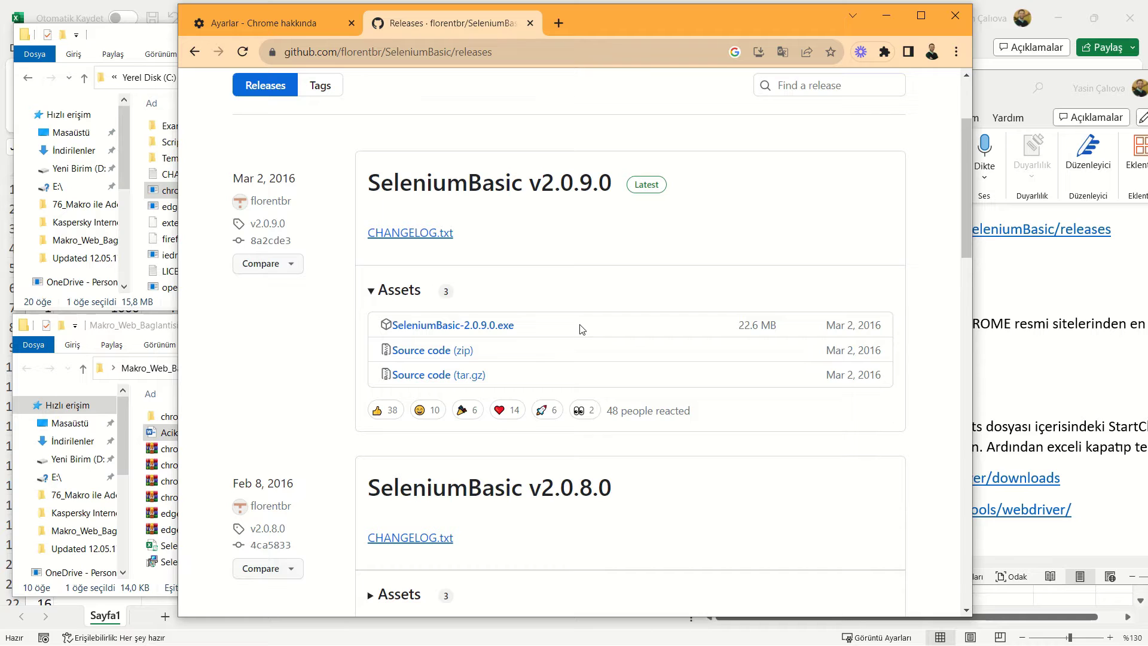
# - Bring forward the SeleniumBasic install folder containing chromedriver.exe (16,183 KB)
pyautogui.click(143, 38)
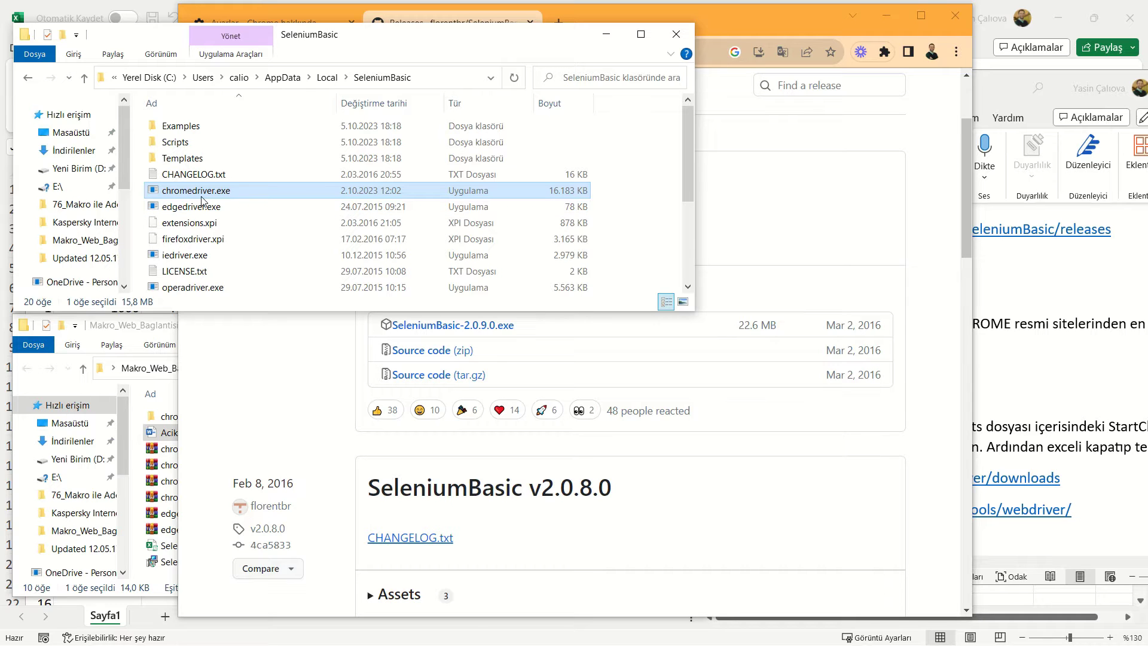
# - Highlight 'Chromedriver' in the Word setup notes, then bring Chrome's About page to the front
pyautogui.click(1034, 287)
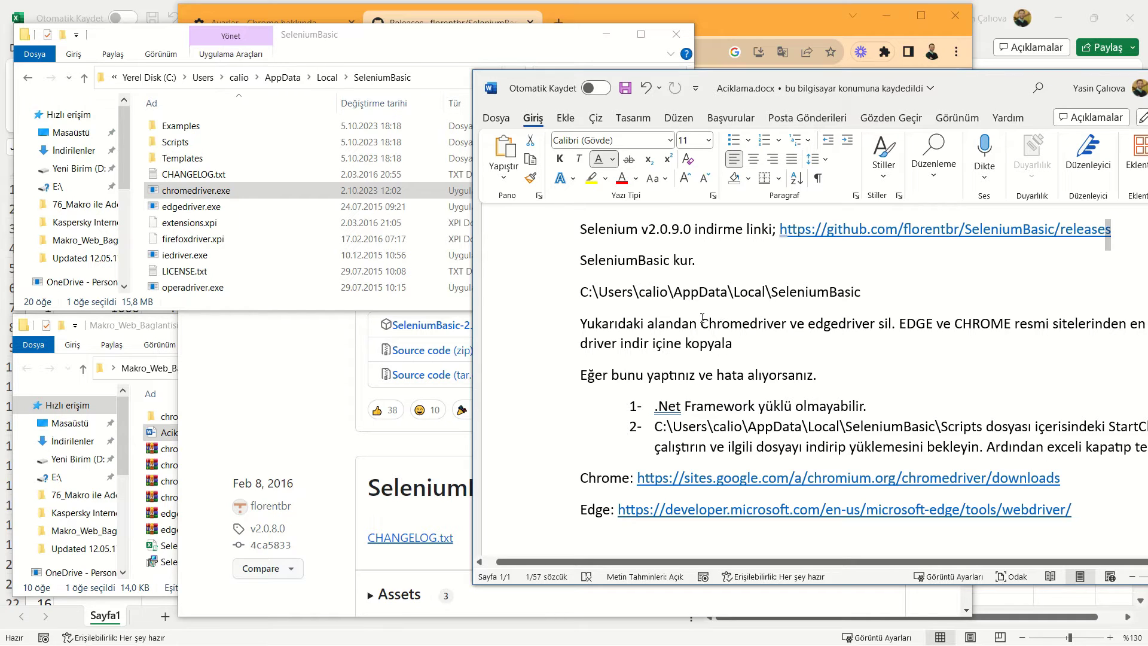
pyautogui.moveTo(701, 323); pyautogui.dragTo(766, 324)
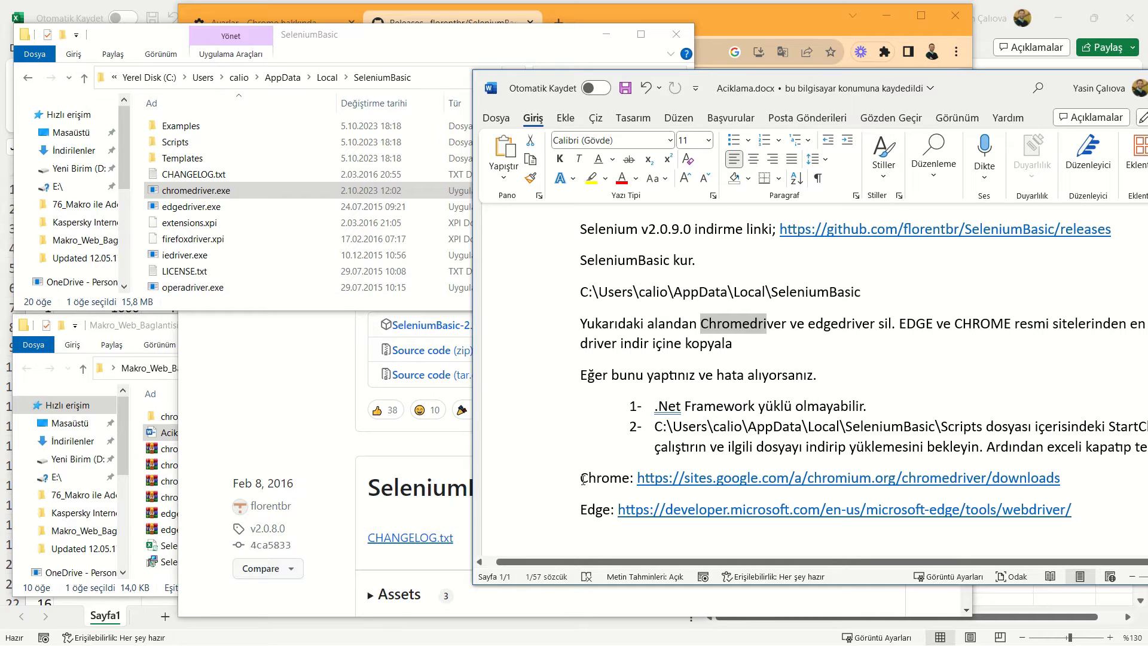
pyautogui.click(630, 13)
# - On the About Chrome page, highlight the major version 117 of 117.0.5938.150
pyautogui.click(273, 26)
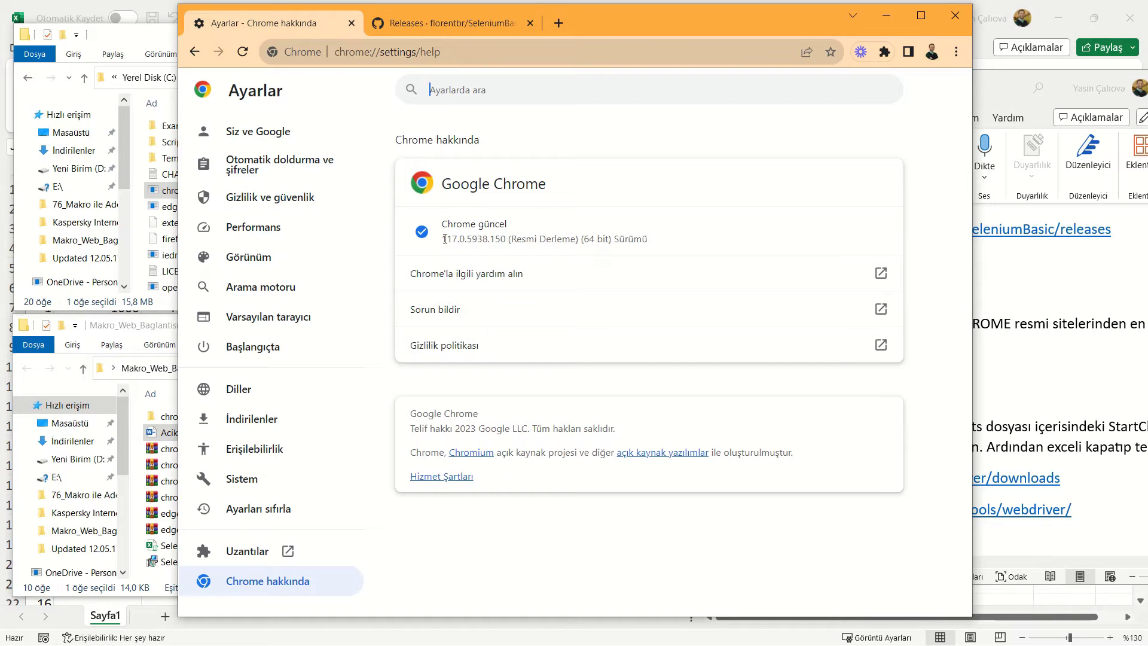
pyautogui.moveTo(442, 239); pyautogui.dragTo(458, 240)
pyautogui.click(458, 240)
# - Open chromedriver-win64 117\chromedriver-win64 to show its chromedriver.exe, then bring SeleniumBasic and the Word notes forward
pyautogui.click(176, 352)
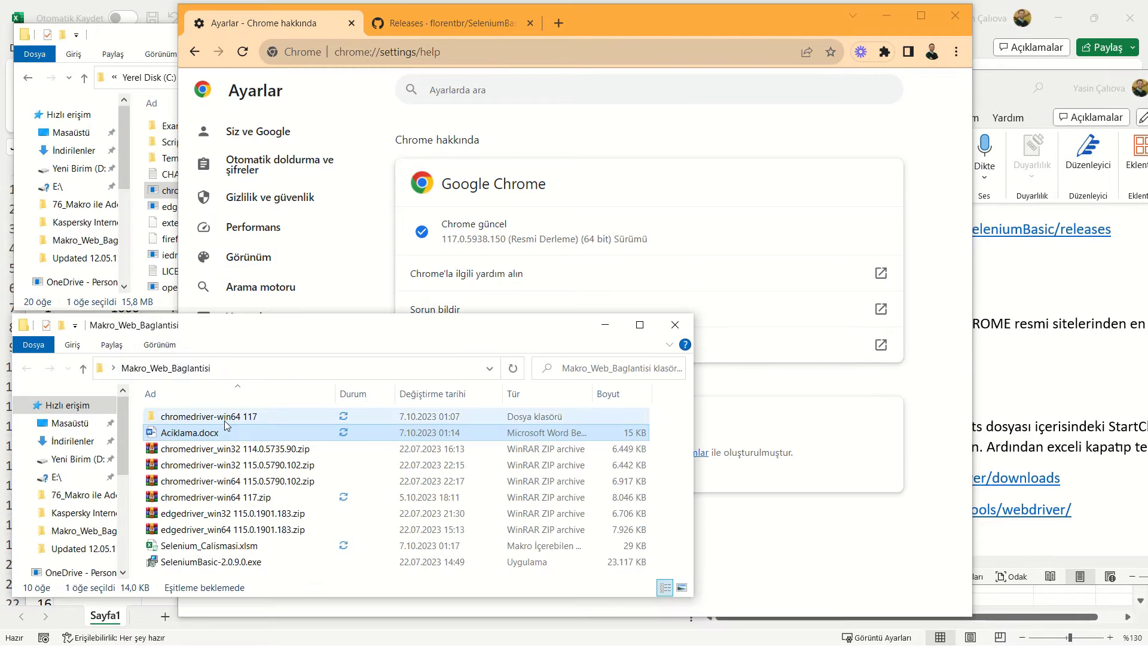
pyautogui.click(231, 498)
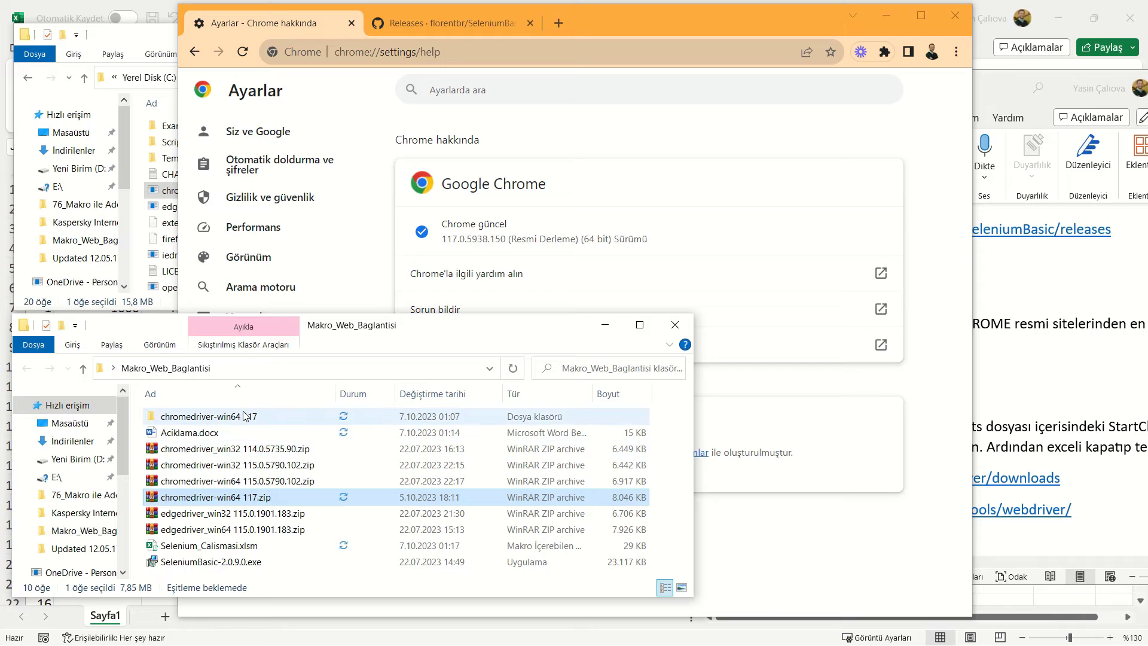
pyautogui.doubleClick(216, 417)
pyautogui.click(217, 419)
pyautogui.doubleClick(217, 417)
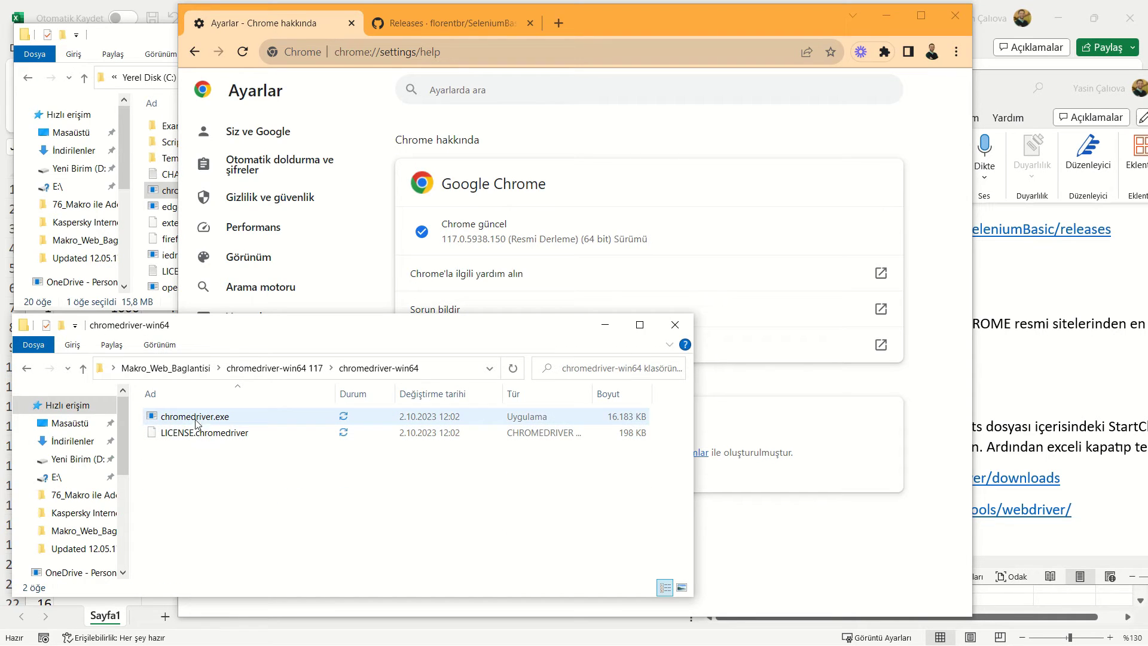
pyautogui.click(154, 28)
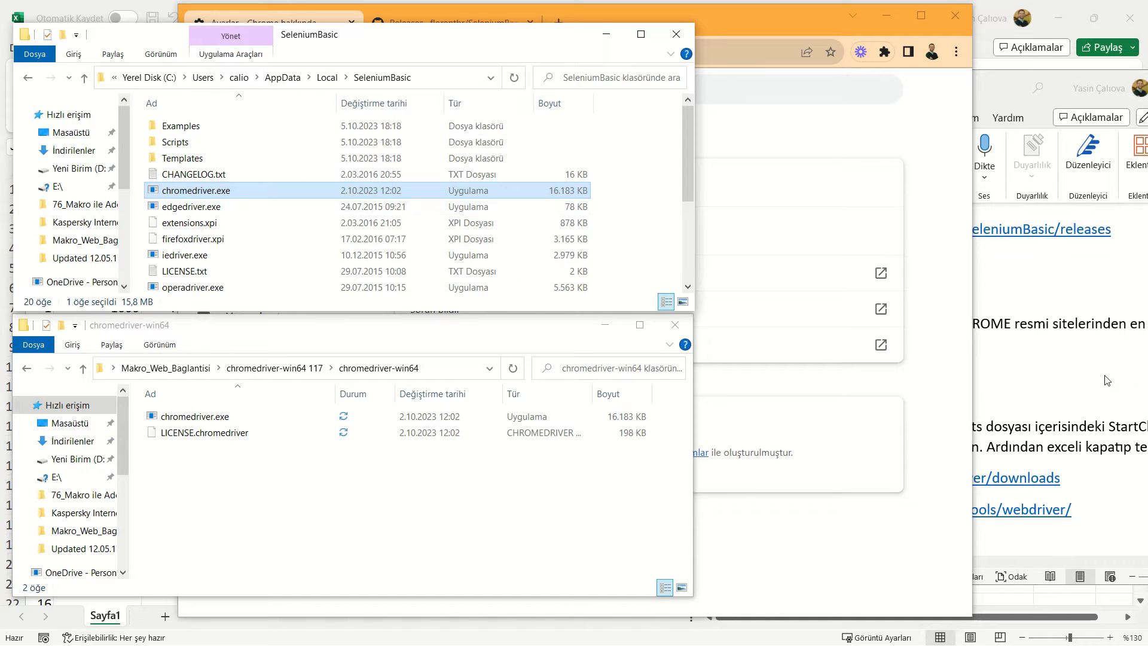
pyautogui.click(1047, 370)
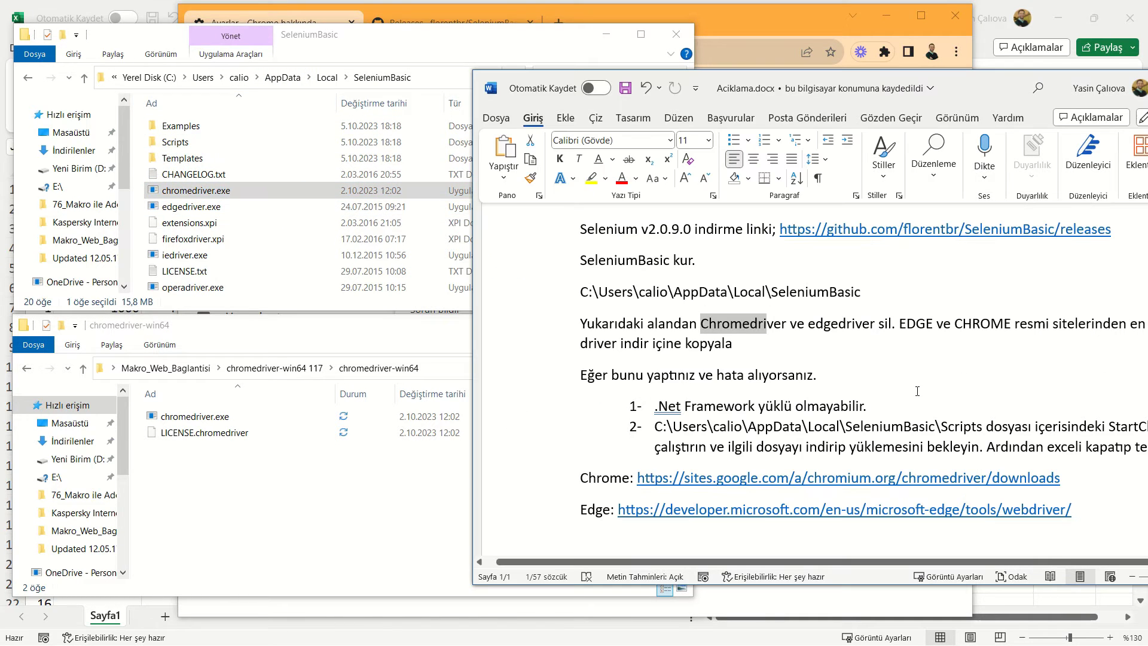
# - Deselect the Chromedriver text in the Word notes and return to the Excel cutting-list workbook
pyautogui.click(673, 342)
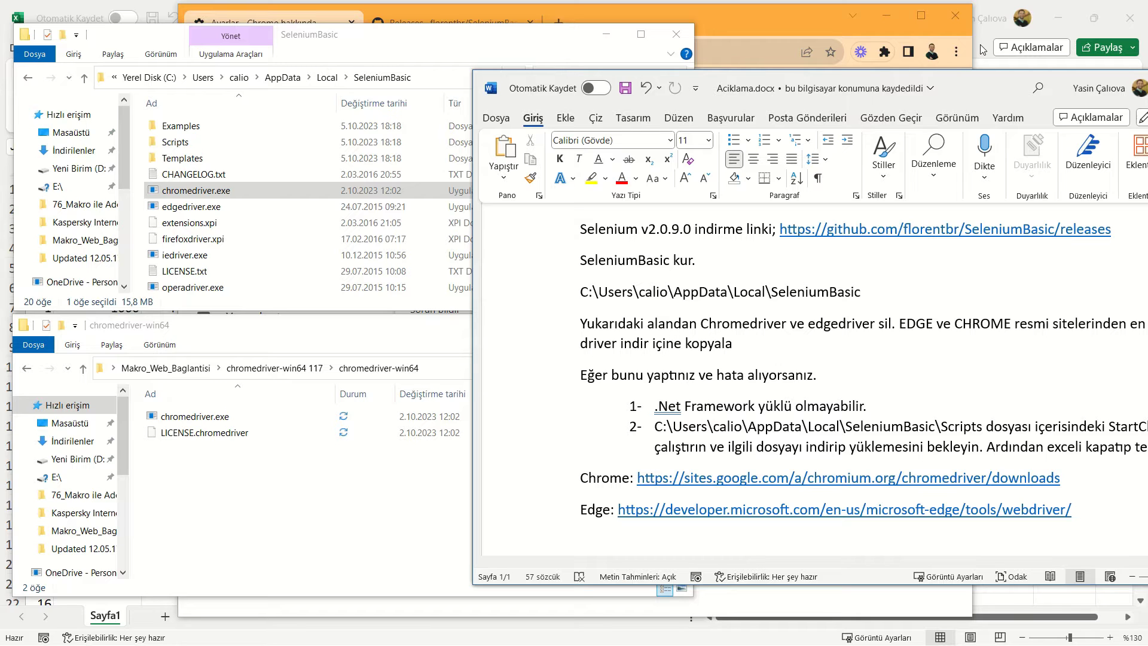
pyautogui.click(982, 50)
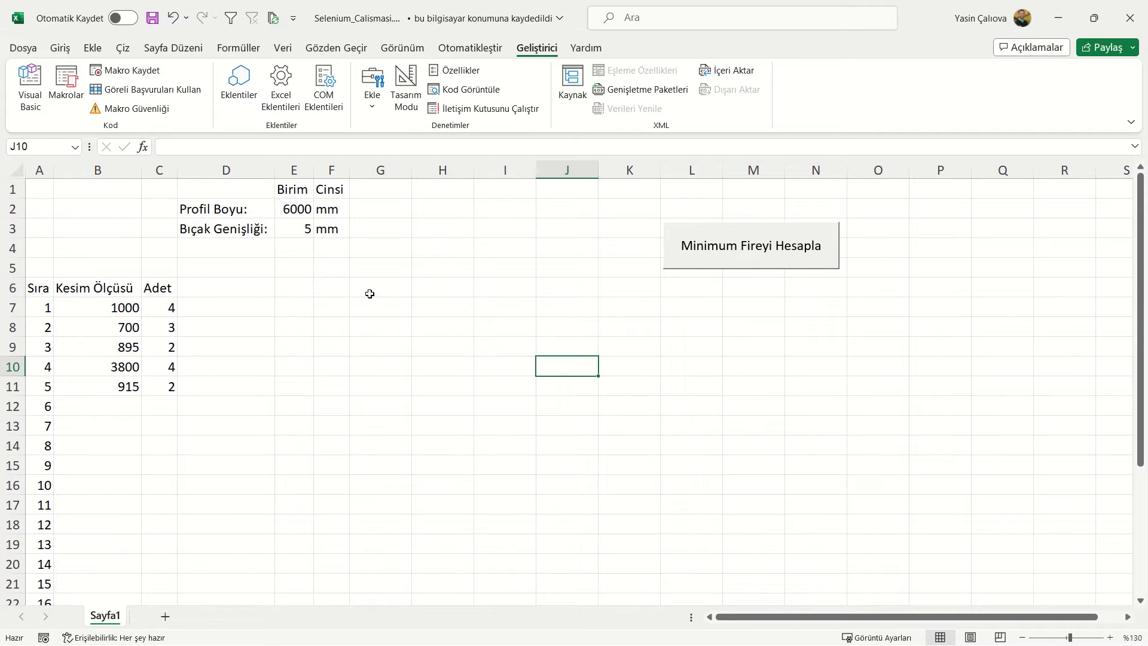
# - Open the Visual Basic editor from the Geliştirici tab to view Module2's macro
pyautogui.click(31, 108)
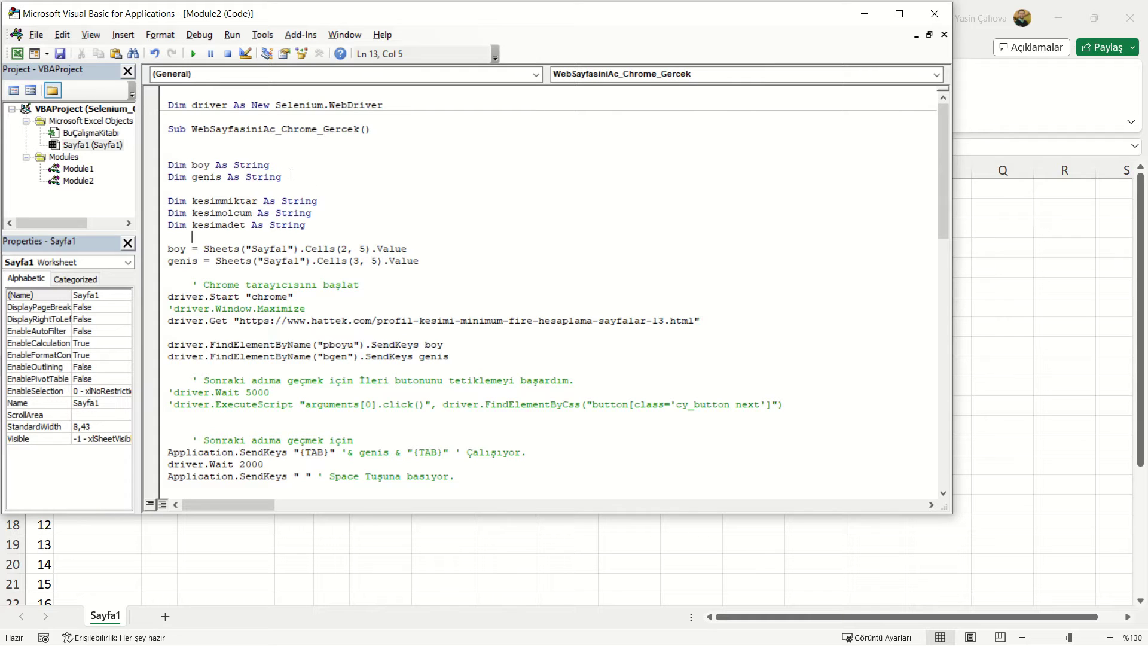
# - In Tools > References, confirm Selenium Type Library (Selenium64.tlb) is ticked, then close the dialog
pyautogui.click(264, 35)
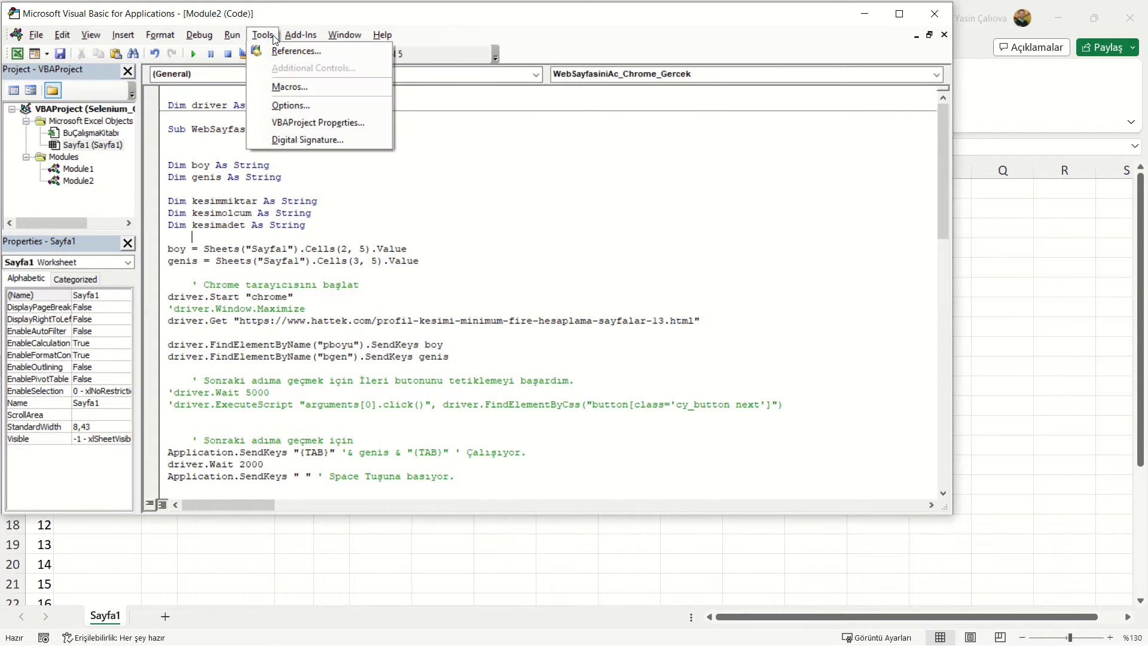
pyautogui.click(281, 52)
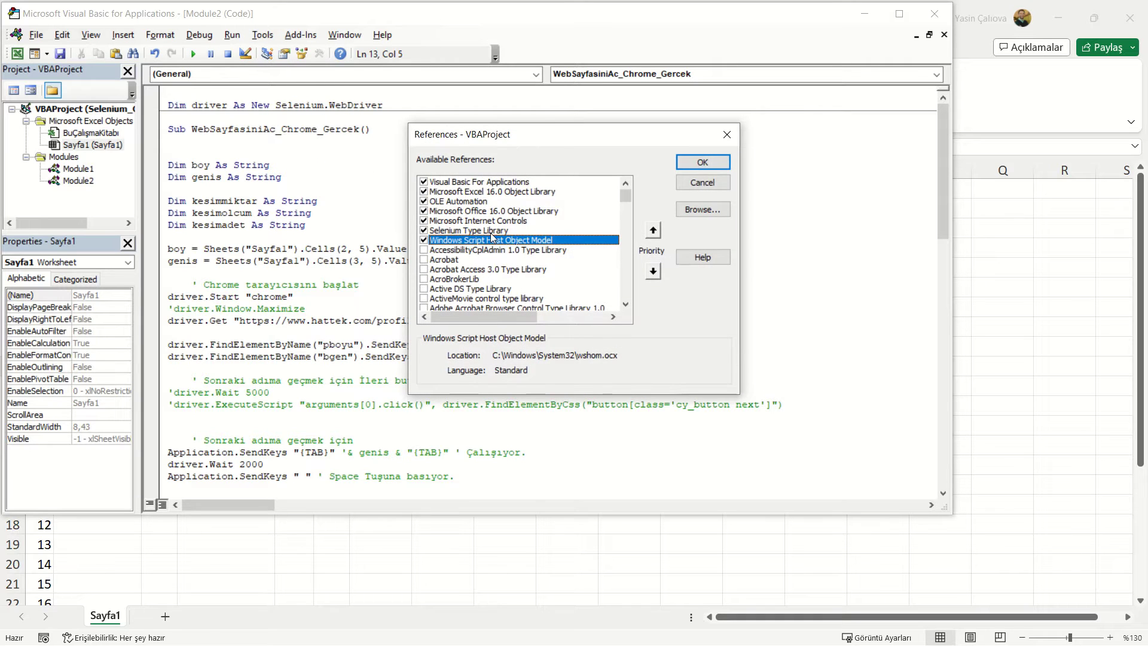
pyautogui.click(489, 232)
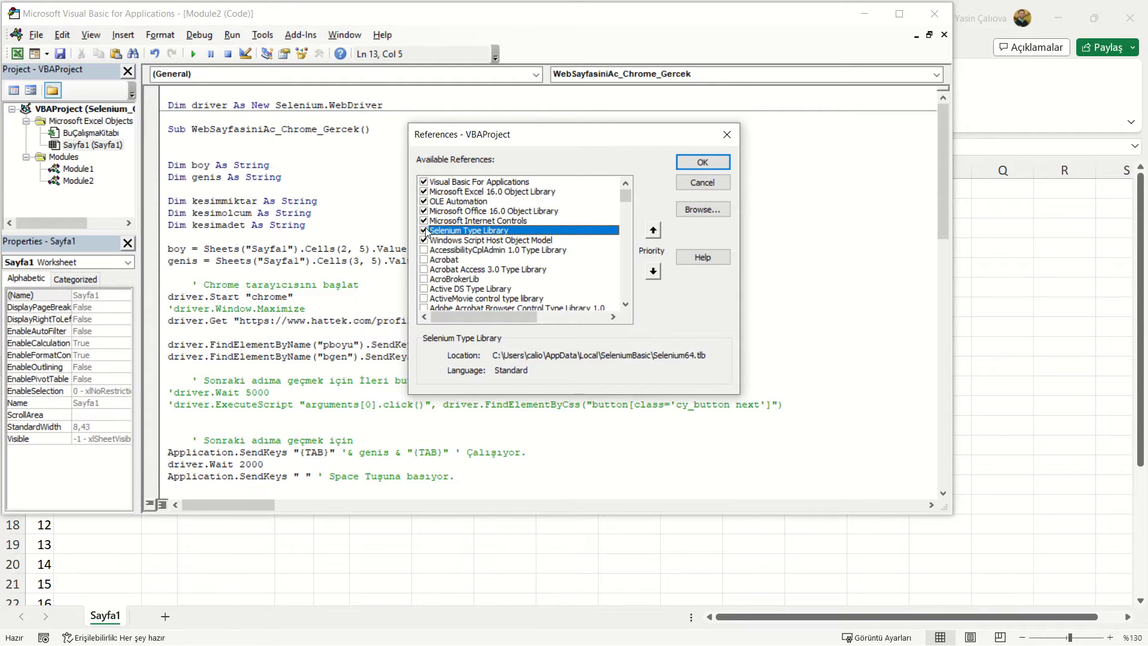
pyautogui.click(721, 159)
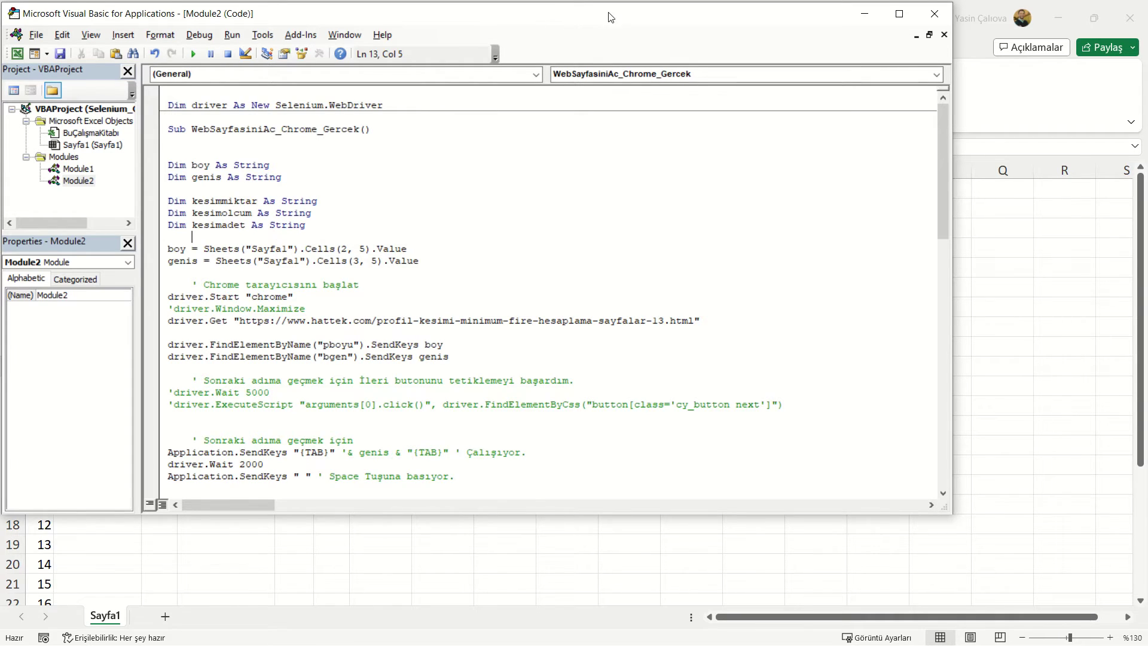
# - Move the VBA window beside the sheet data and highlight the driver.Start "chrome" line
pyautogui.moveTo(609, 14)
pyautogui.mouseDown()
pyautogui.moveTo(924, 65)
pyautogui.moveTo(970, 54)
pyautogui.mouseUp()
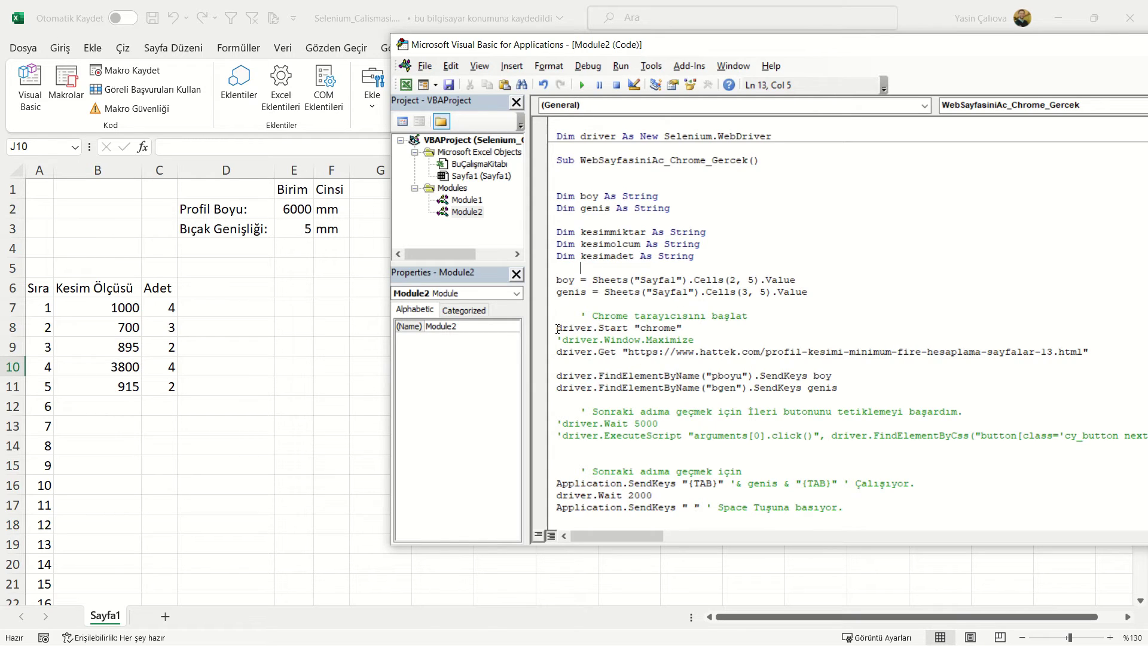
pyautogui.moveTo(558, 329)
pyautogui.mouseDown()
pyautogui.moveTo(658, 342)
pyautogui.moveTo(676, 330)
pyautogui.mouseUp()
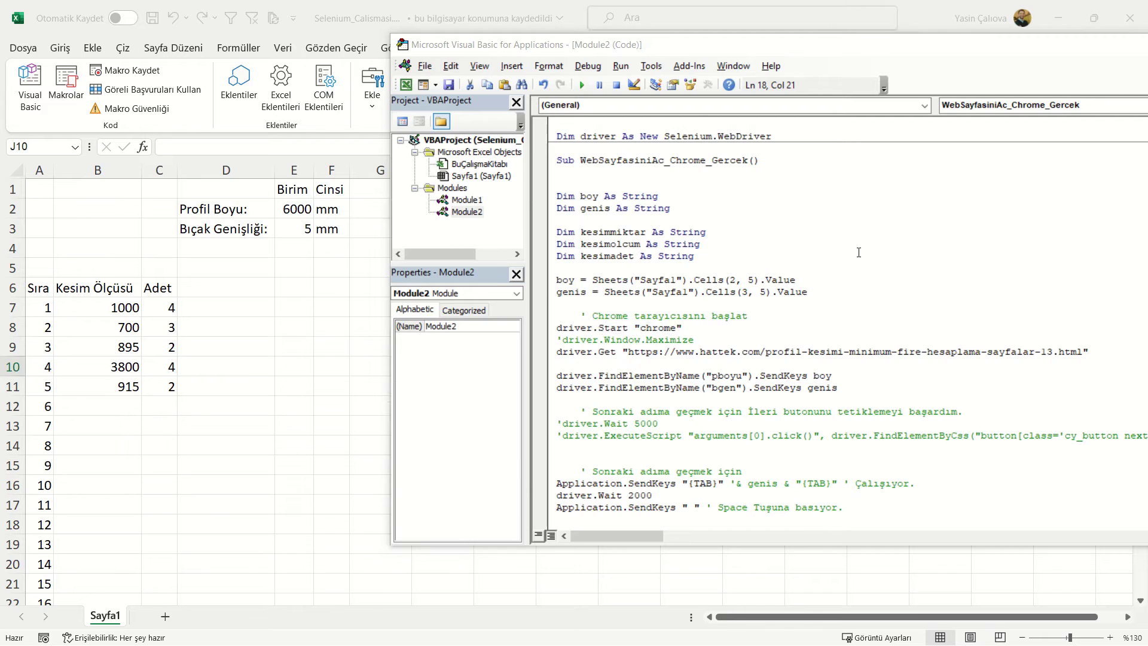
pyautogui.hotkey('alt', 'Tab')
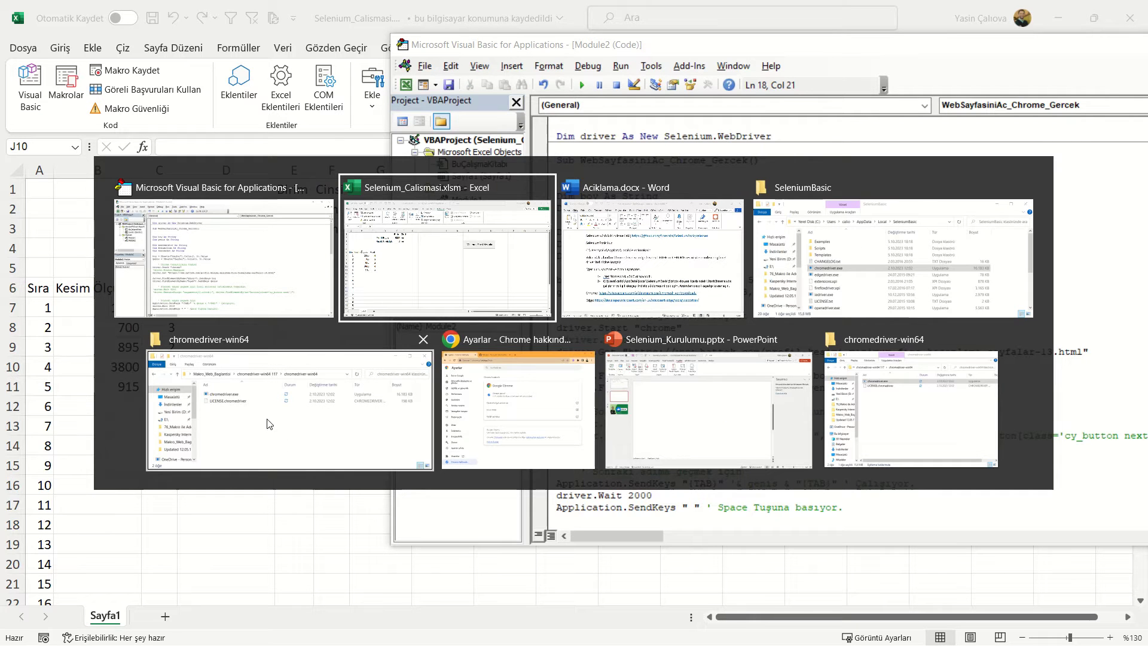
# - View the extracted chromedriver-win64 folder, then bring up the SeleniumBasic folder holding chromedriver.exe
pyautogui.hotkey('alt', 'Tab')
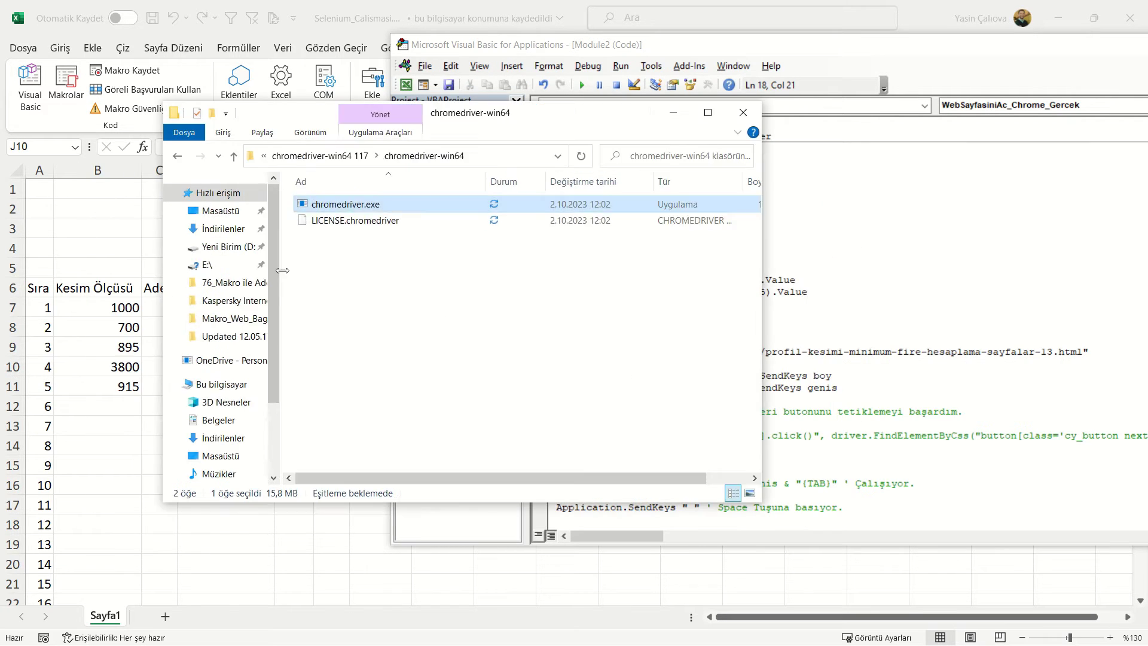
pyautogui.click(674, 111)
pyautogui.hotkey('alt', 'Tab')
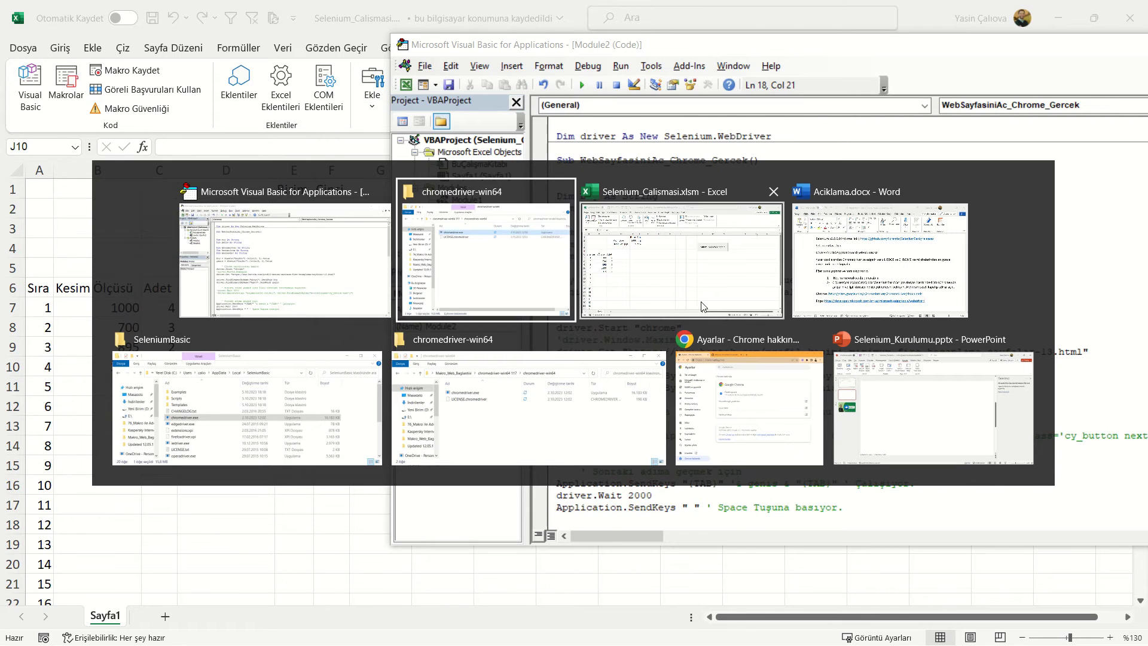
pyautogui.click(271, 426)
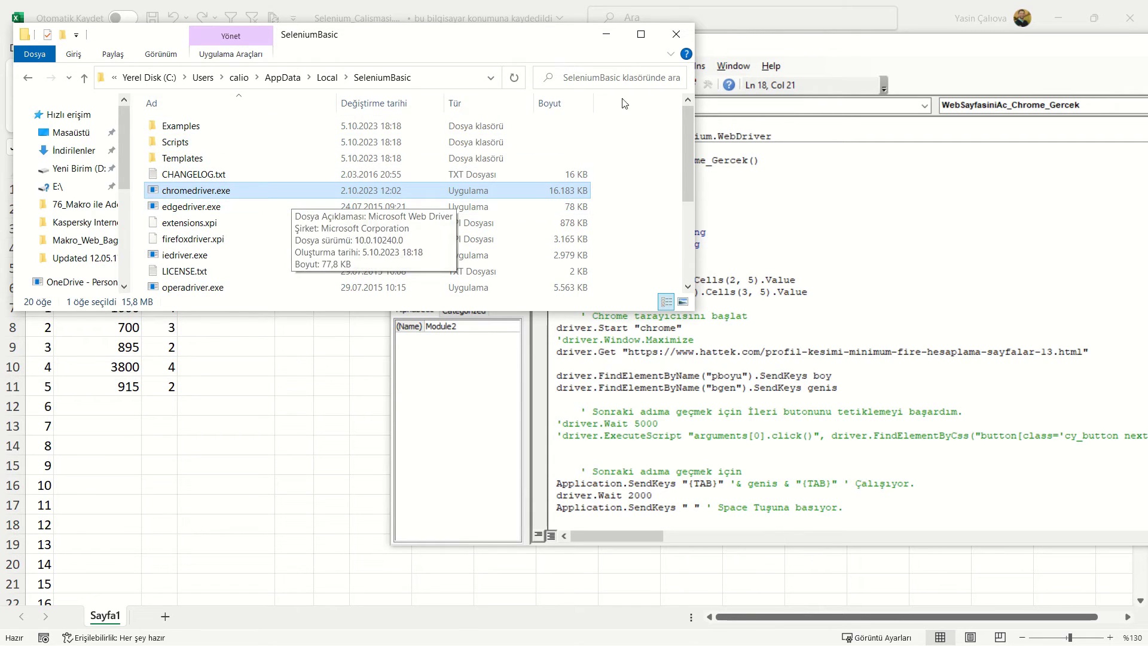
pyautogui.click(611, 42)
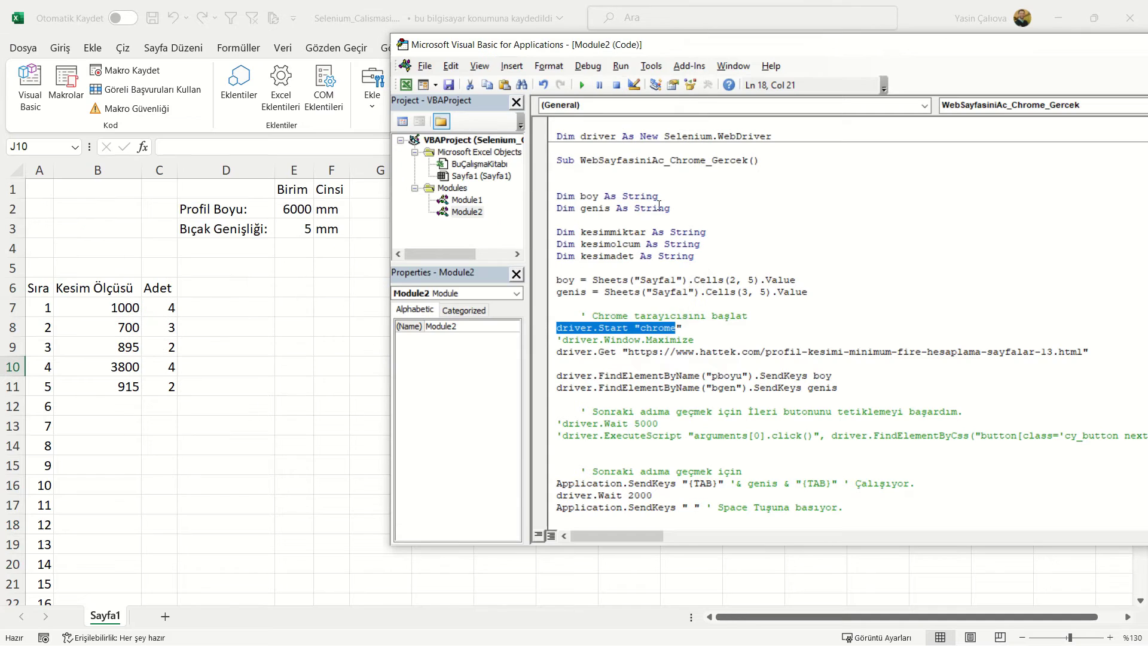
pyautogui.click(746, 339)
pyautogui.scroll(-1, 610, 352)
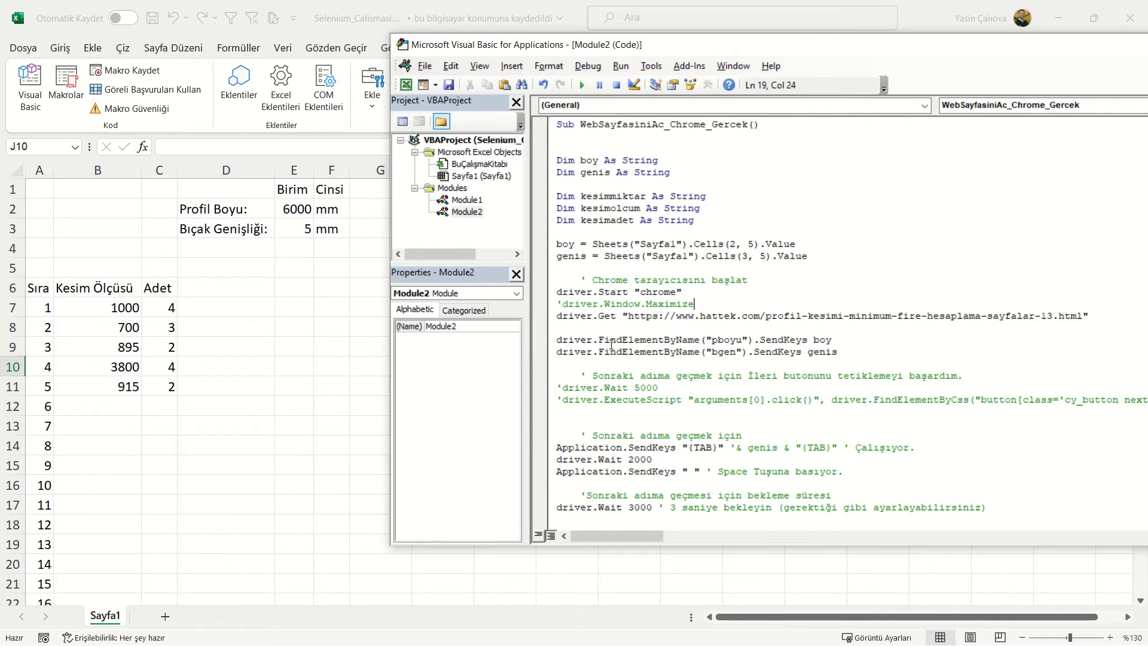
pyautogui.moveTo(632, 315); pyautogui.dragTo(883, 317)
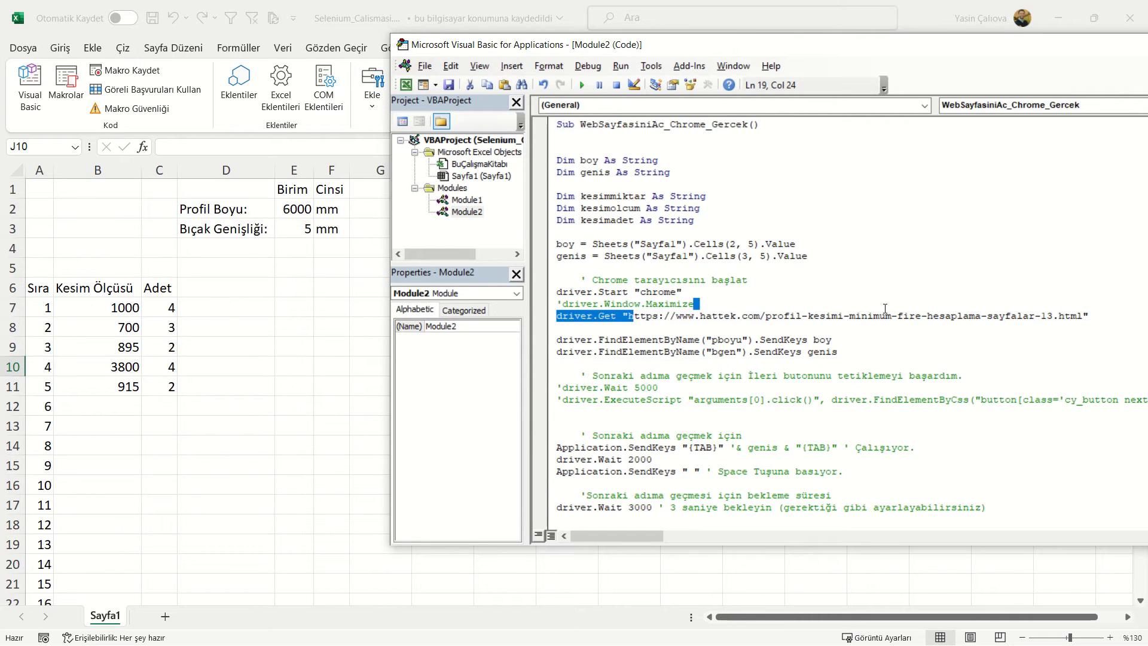
pyautogui.moveTo(659, 340); pyautogui.dragTo(818, 351)
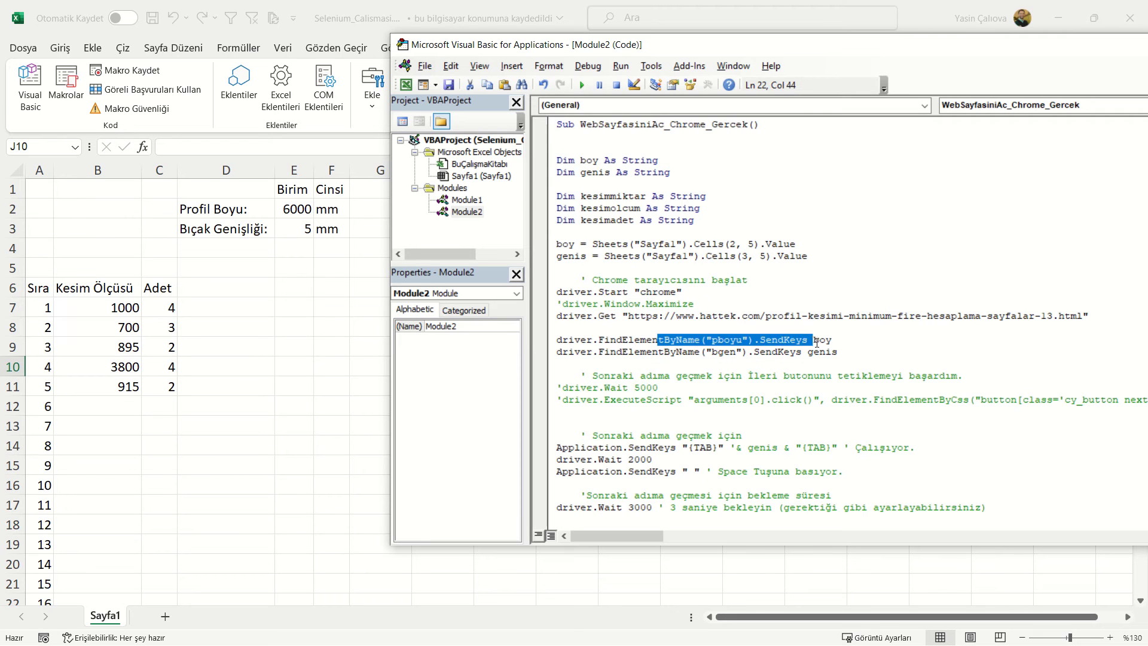
pyautogui.scroll(-2, 712, 392)
pyautogui.moveTo(580, 388); pyautogui.dragTo(672, 387)
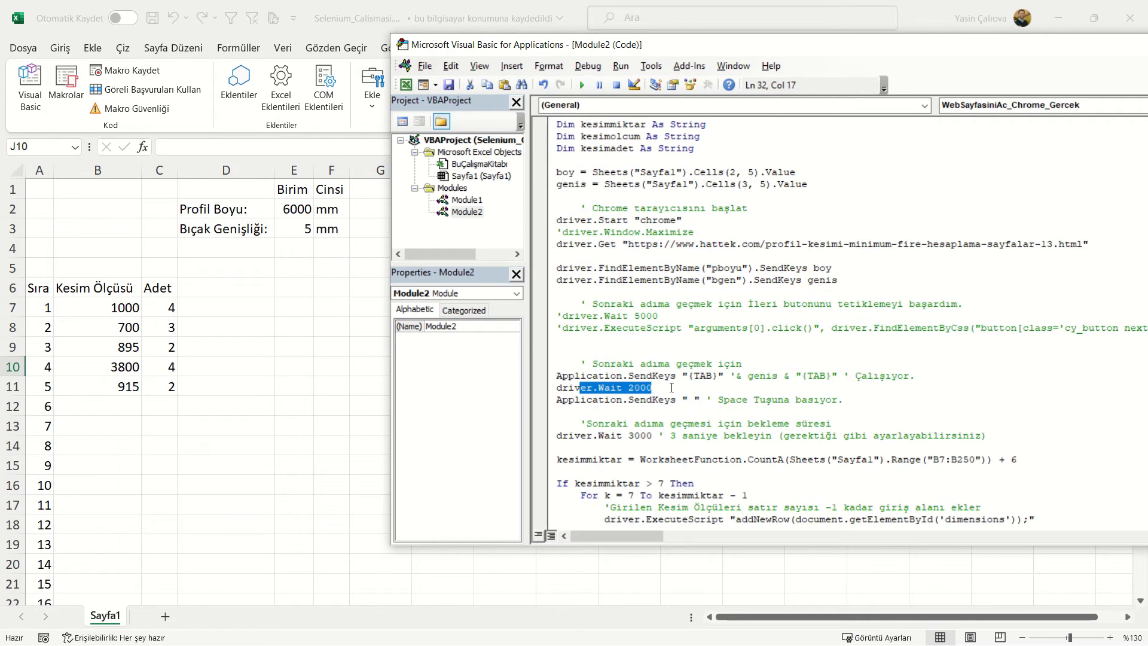
pyautogui.scroll(-2, 673, 387)
pyautogui.scroll(-3, 664, 359)
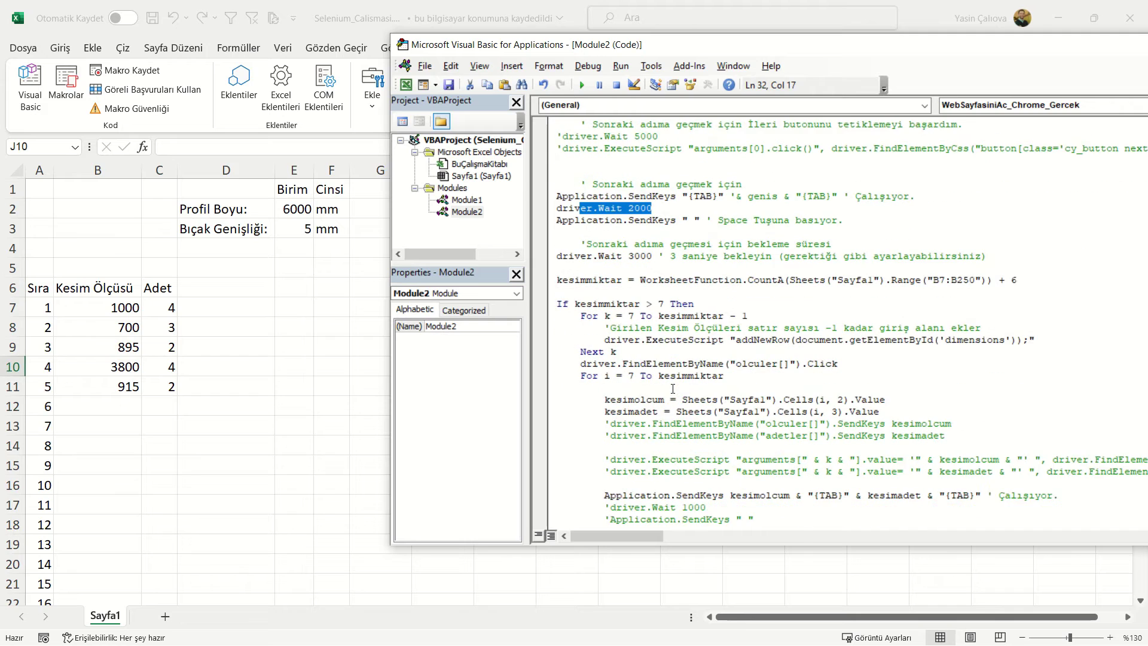
pyautogui.scroll(-2, 652, 317)
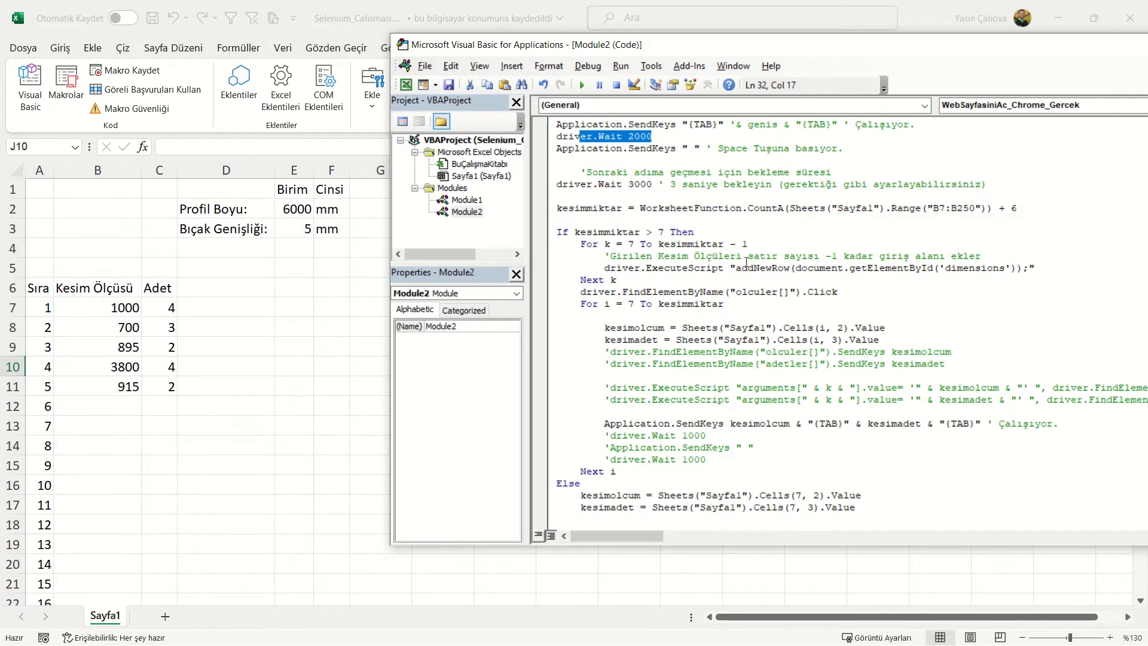
pyautogui.scroll(-1, 639, 263)
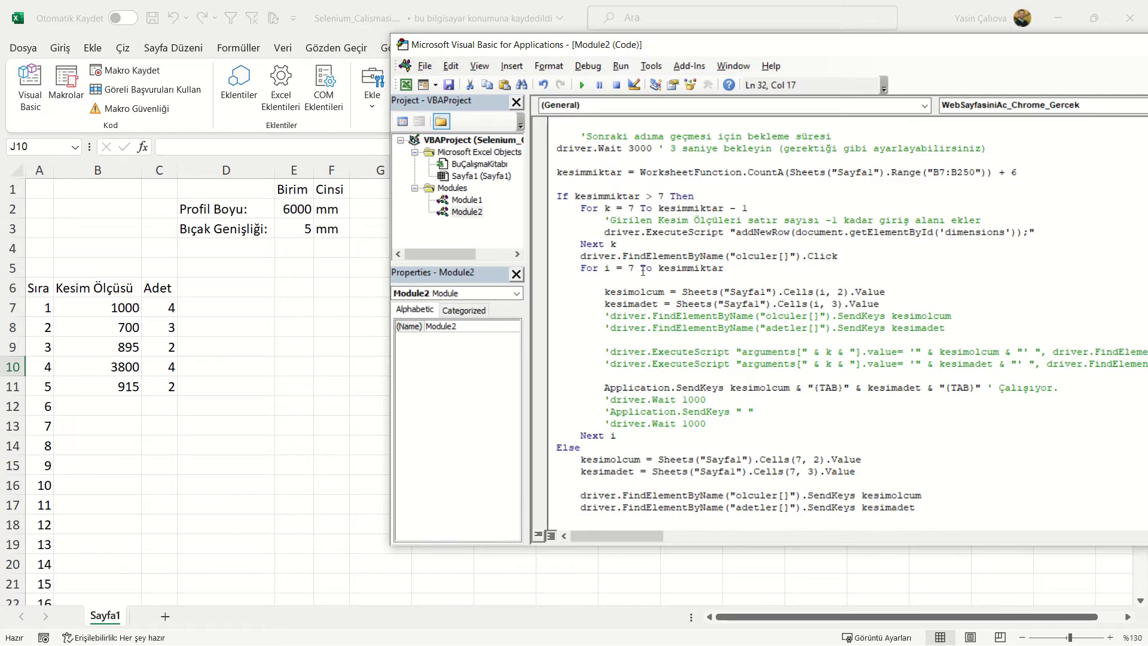
pyautogui.scroll(-2, 640, 264)
pyautogui.scroll(-3, 642, 267)
pyautogui.scroll(-5, 645, 270)
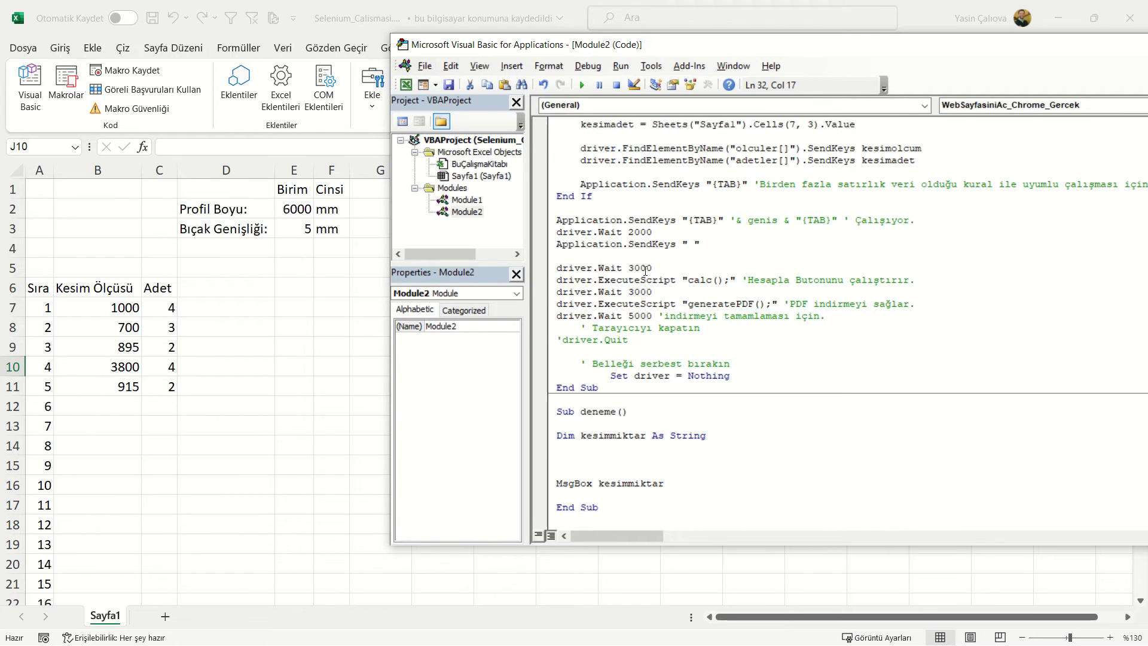
pyautogui.scroll(6, 645, 270)
pyautogui.scroll(7, 655, 274)
pyautogui.scroll(7, 664, 278)
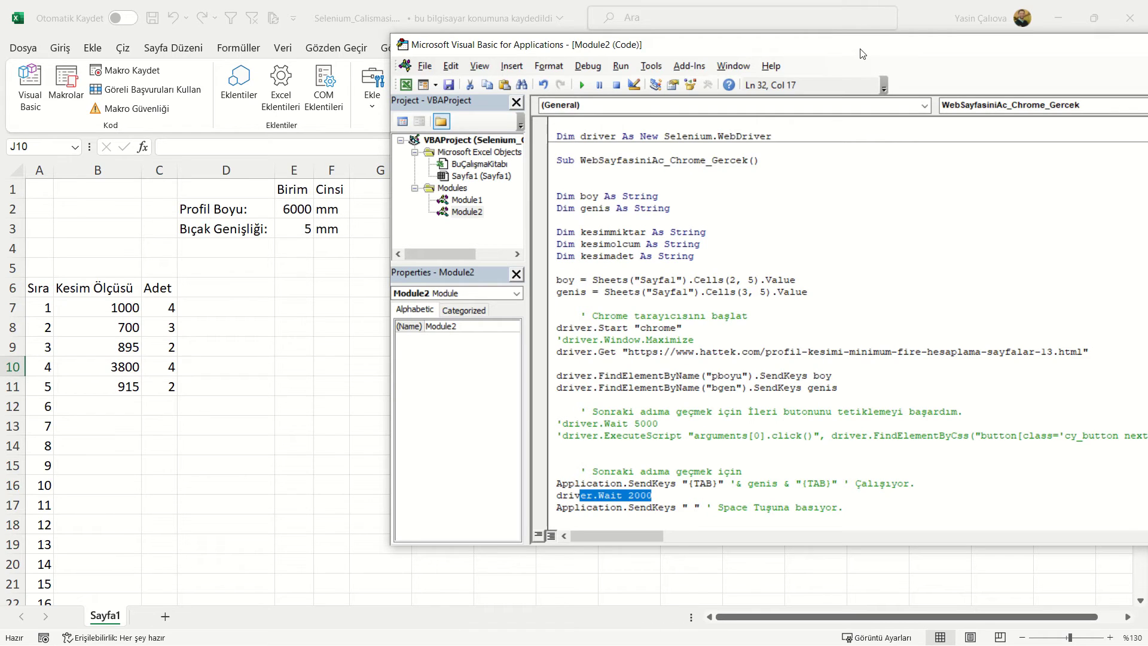
pyautogui.moveTo(849, 58); pyautogui.dragTo(756, 79)
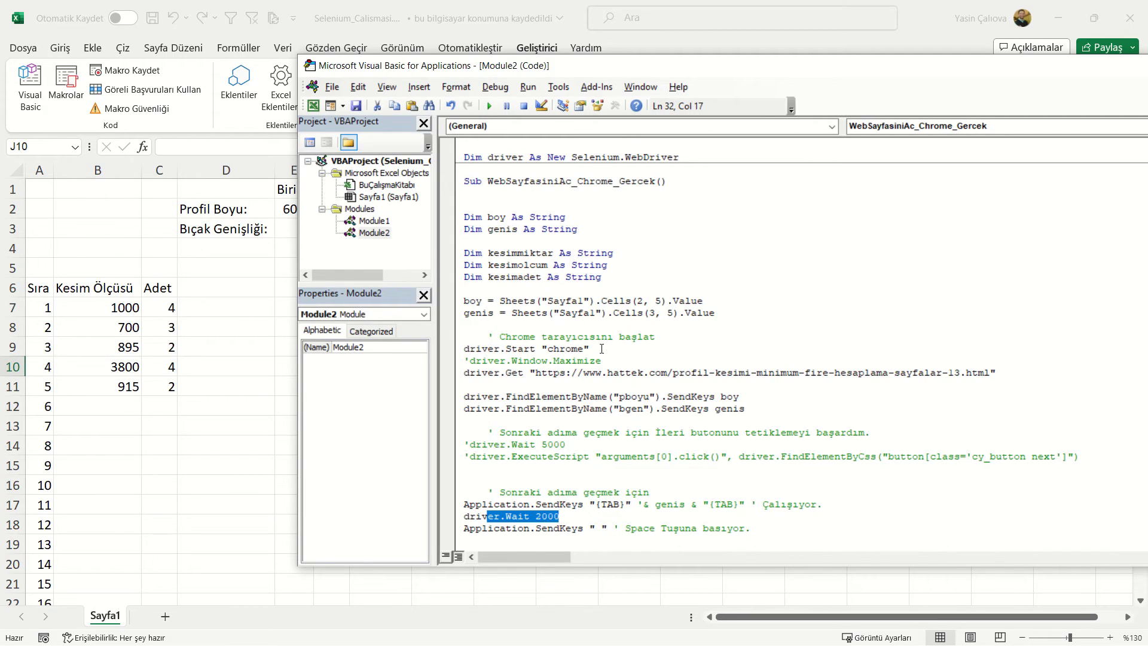
# - Show the Aciklama.docx notes in Word, then bring the VBA editor forward and move it left
pyautogui.hotkey('alt', 'Tab')
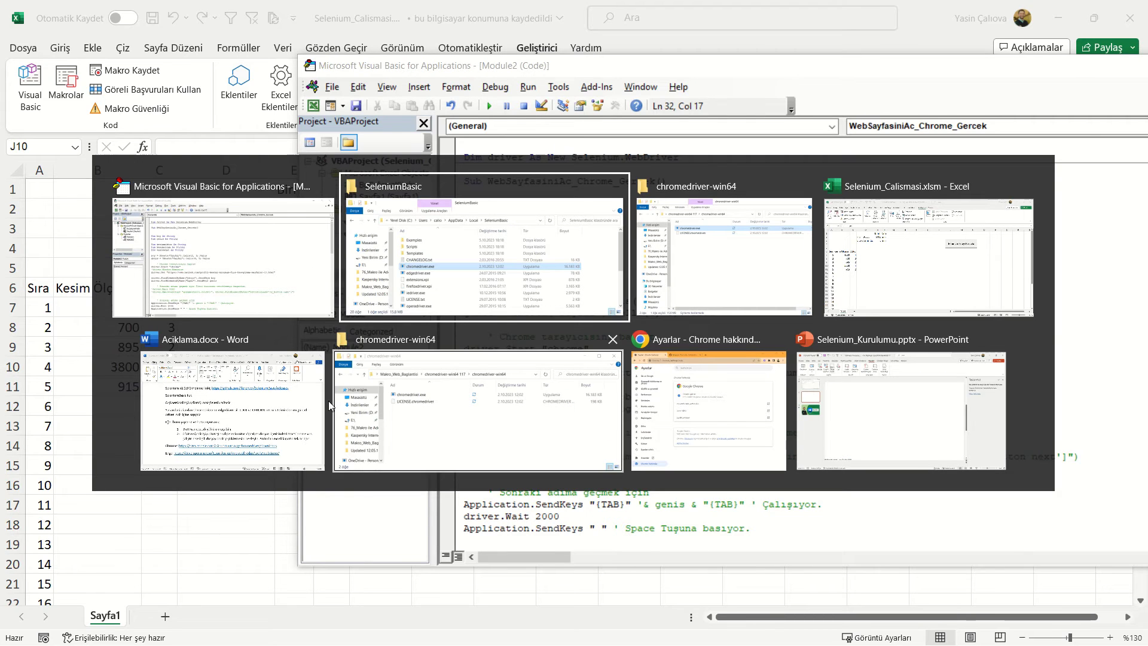
pyautogui.hotkey('alt', 'shift', 'Tab')
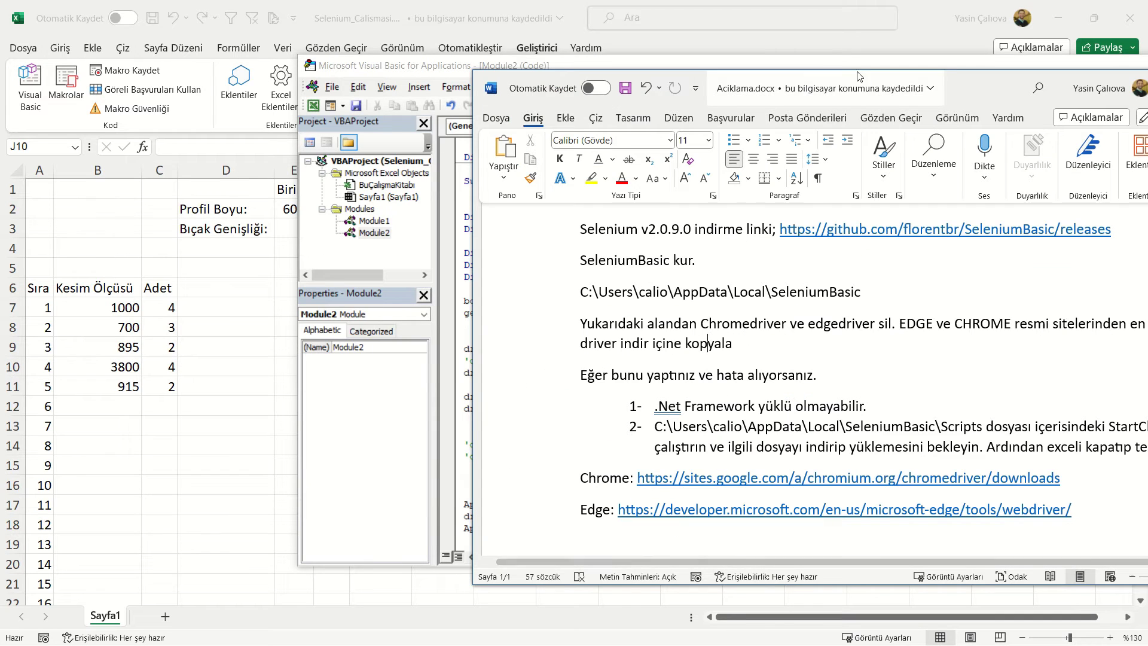
pyautogui.moveTo(972, 87); pyautogui.dragTo(857, 85)
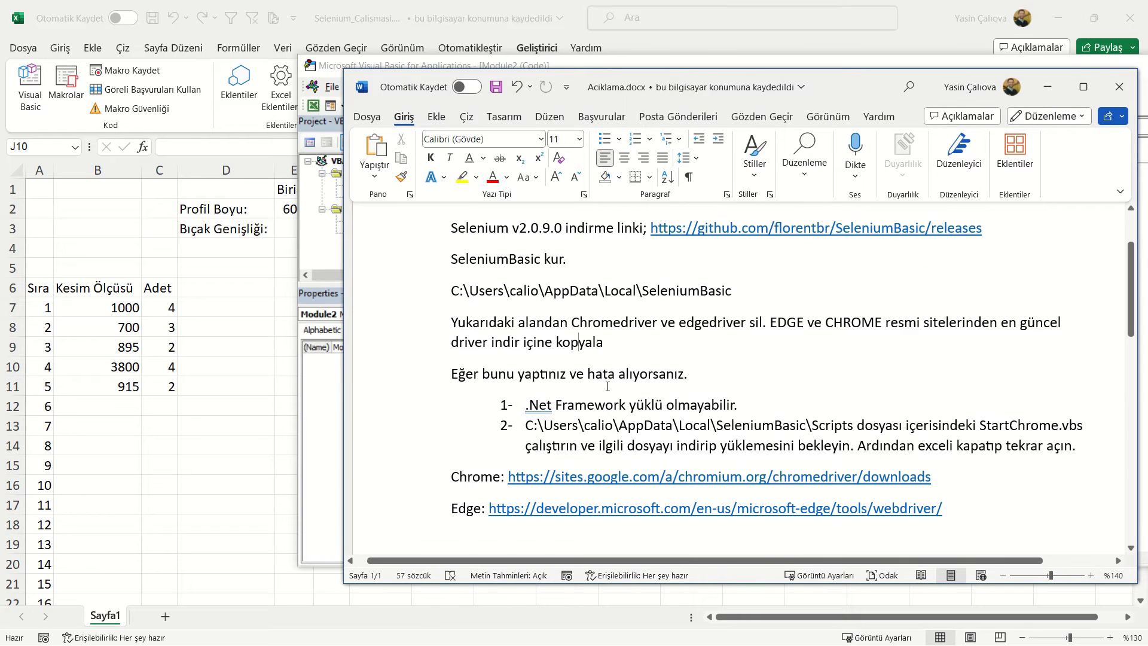
pyautogui.click(640, 63)
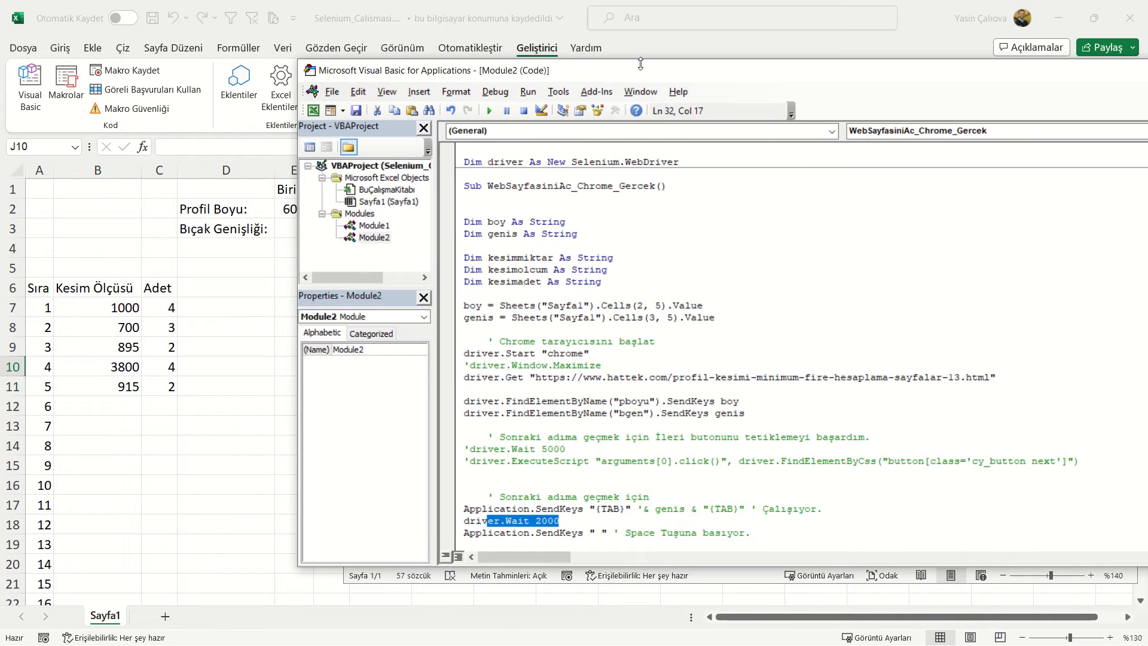
pyautogui.moveTo(641, 63); pyautogui.dragTo(397, 64)
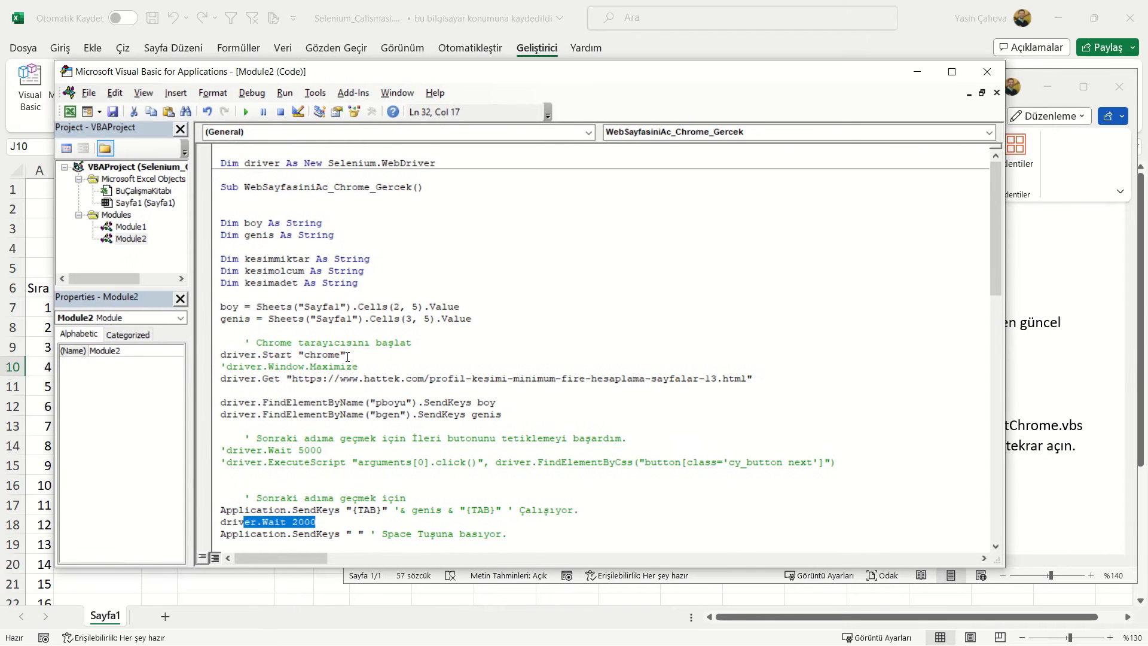
# - Highlight the driver.Start "chrome" line, then bring the Aciklama.docx notes to the front
pyautogui.moveTo(346, 354)
pyautogui.mouseDown()
pyautogui.moveTo(245, 354)
pyautogui.moveTo(348, 359)
pyautogui.mouseUp()
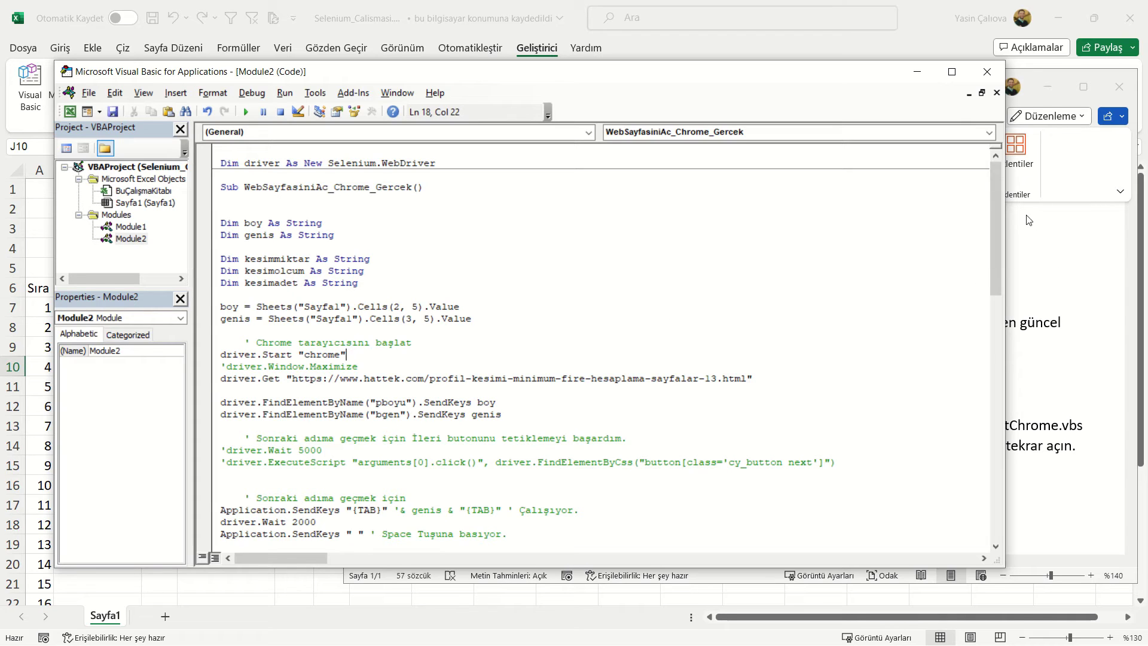
pyautogui.click(1040, 242)
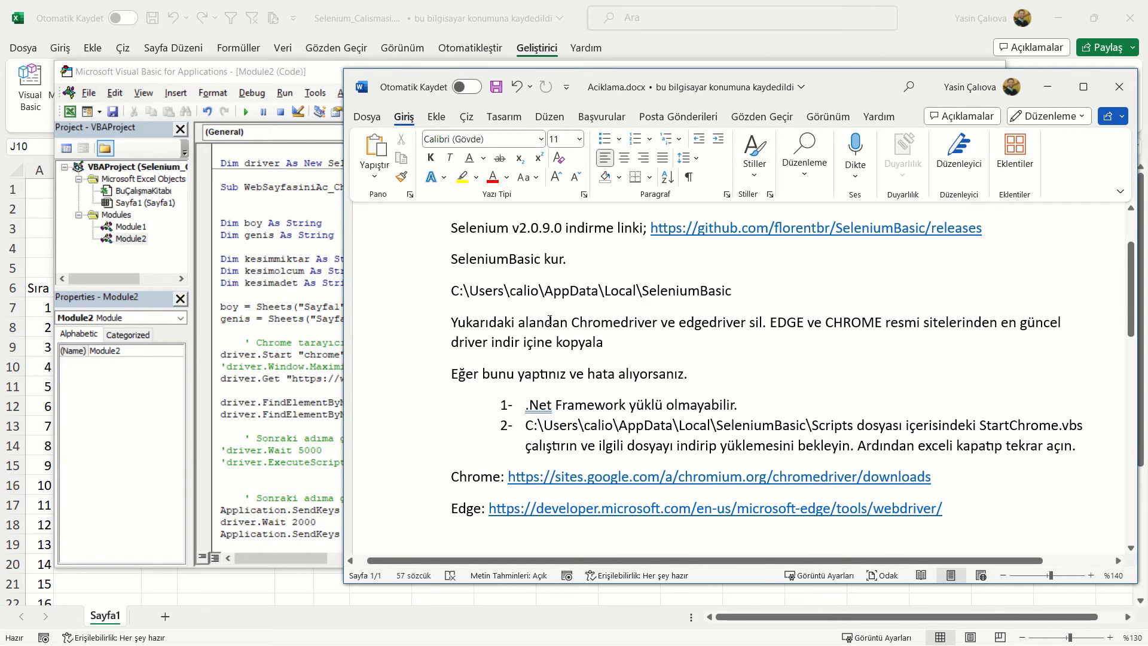
# - Confirm Chrome version 117 on Chrome's About page, then bring up the SeleniumBasic folder
pyautogui.hotkey('alt', 'Tab')
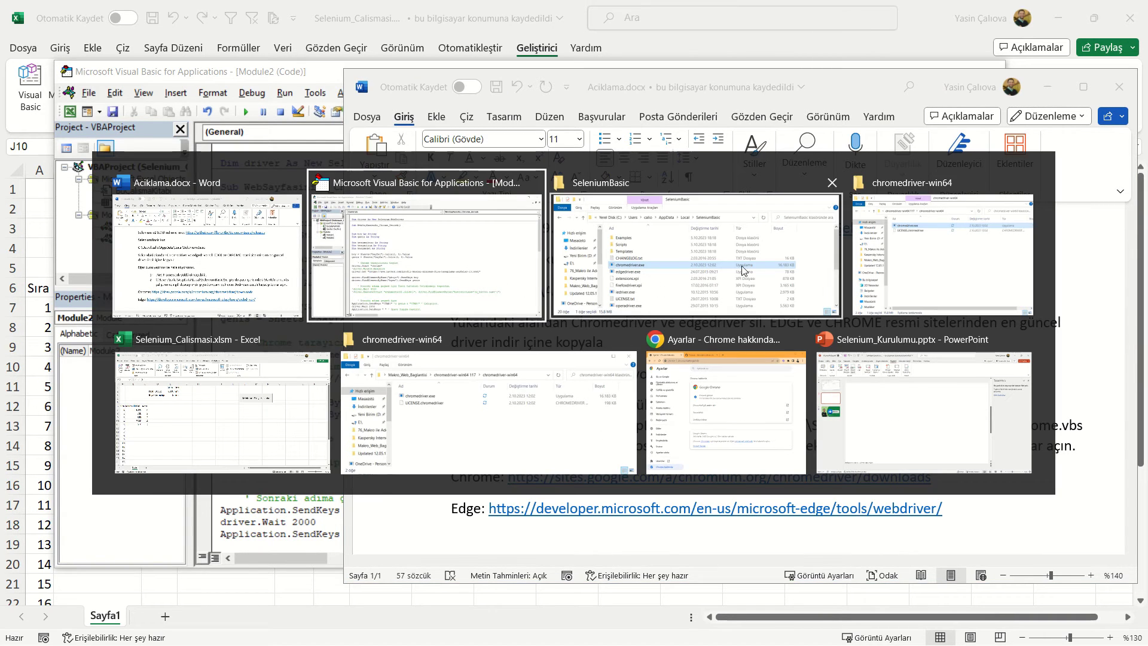
pyautogui.click(699, 422)
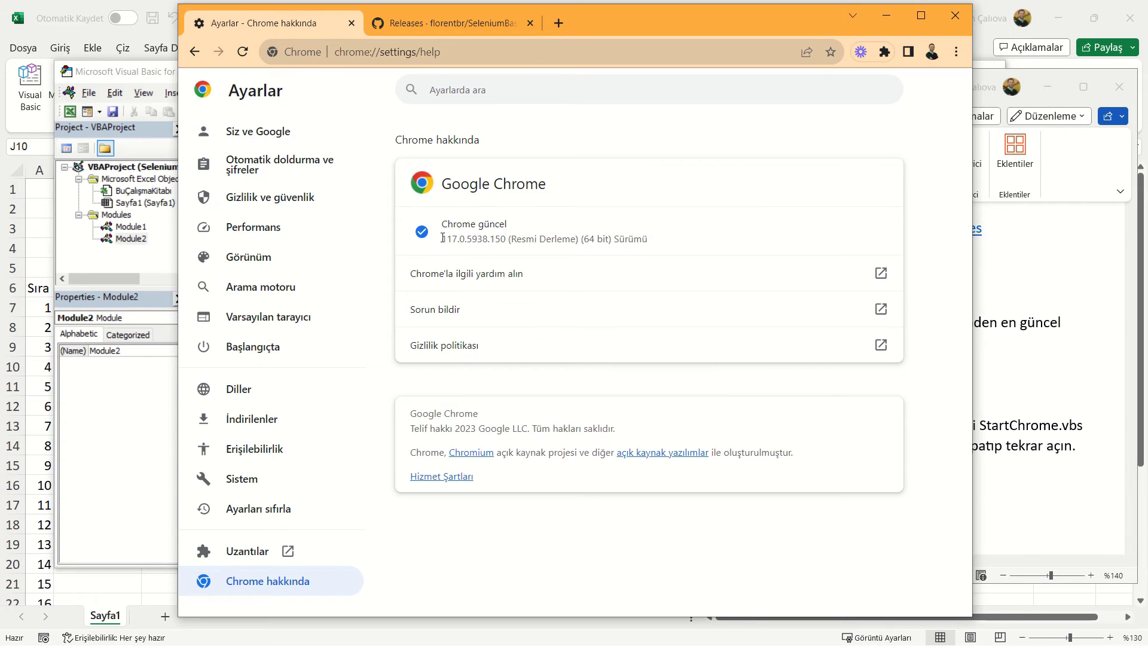
pyautogui.moveTo(442, 238); pyautogui.dragTo(458, 244)
pyautogui.hotkey('alt', 'Tab')
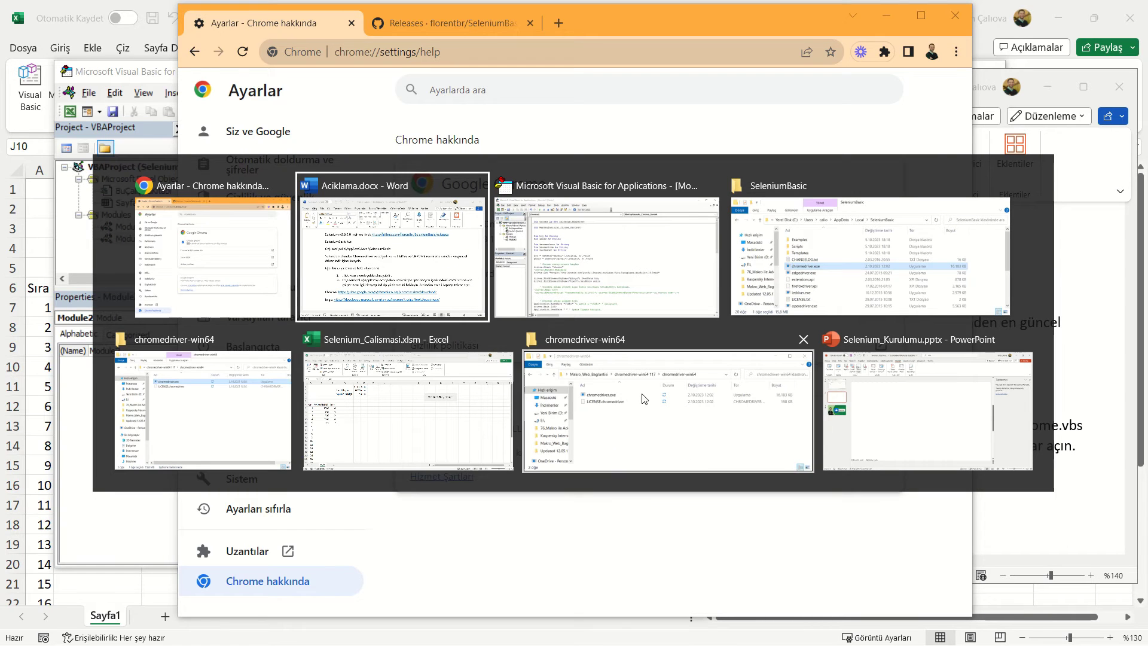
pyautogui.click(870, 257)
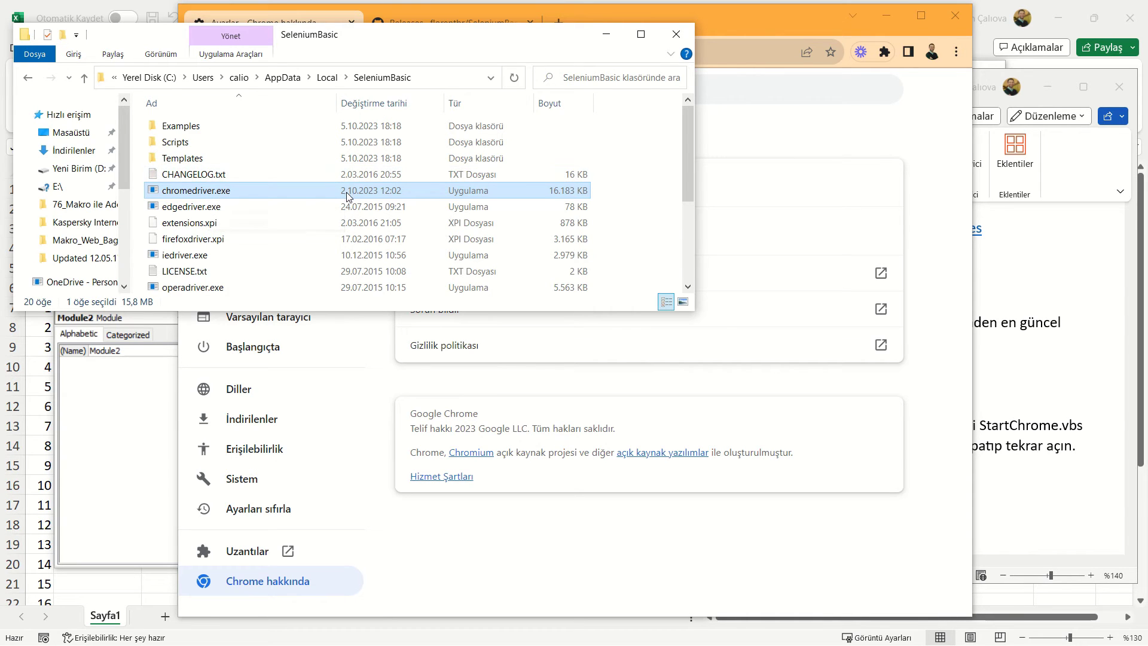
# - Move the SeleniumBasic window down-left, highlight '.Net Framework' in the Word notes, then return to the folder
pyautogui.moveTo(543, 40); pyautogui.dragTo(520, 171)
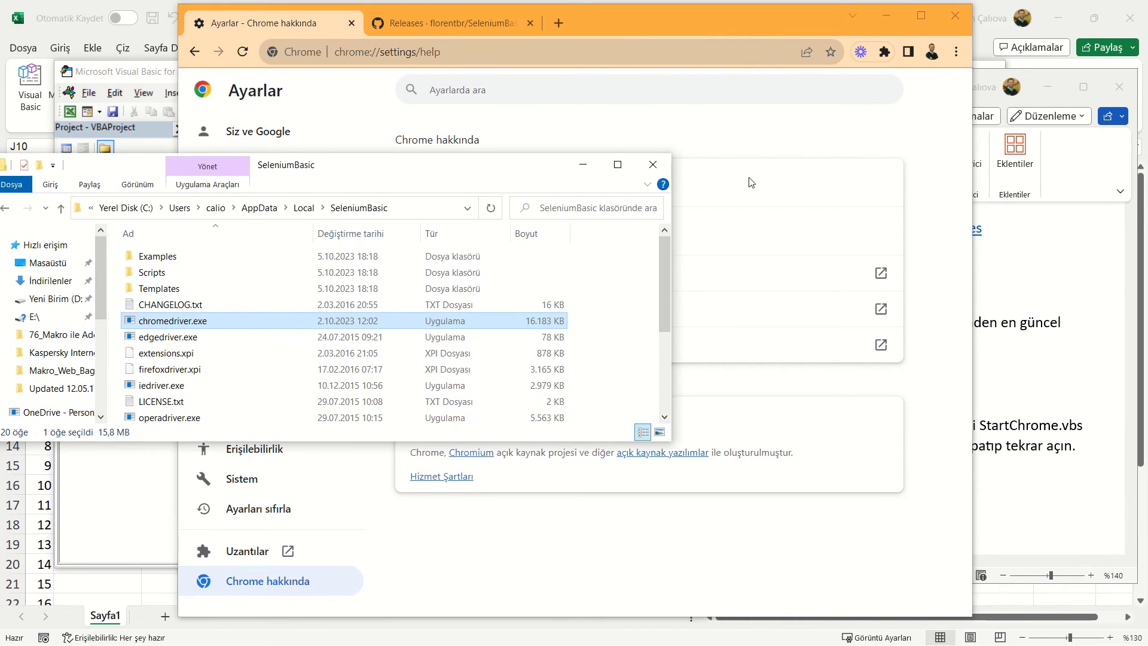
pyautogui.click(1012, 321)
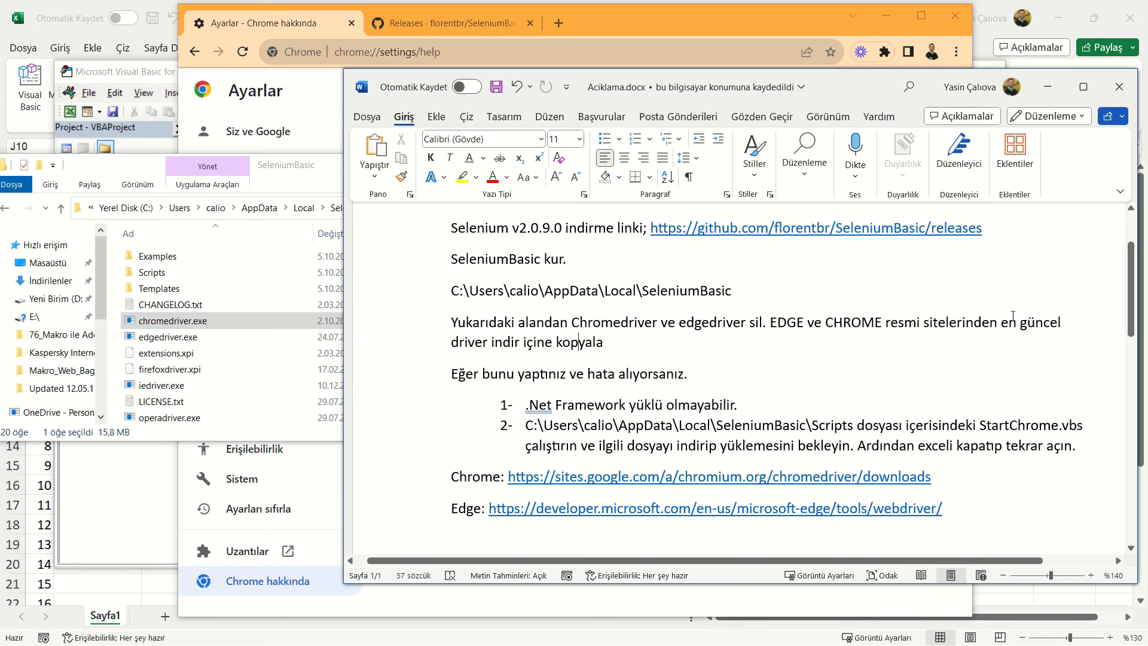
pyautogui.doubleClick(530, 405)
pyautogui.moveTo(529, 404); pyautogui.dragTo(631, 406)
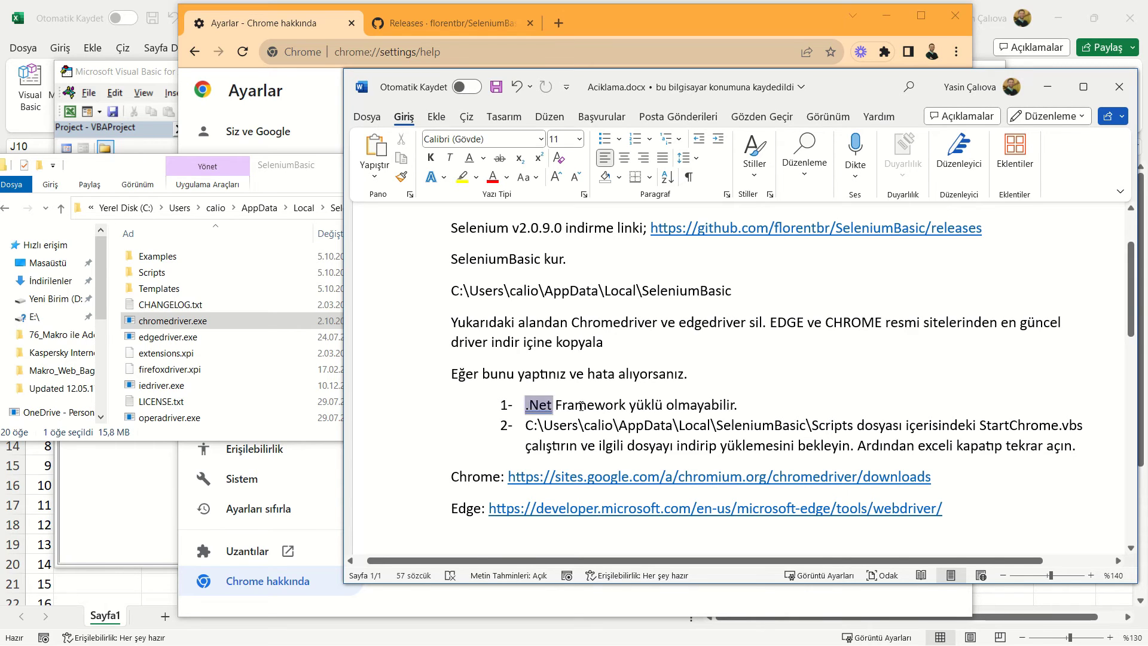
pyautogui.click(631, 407)
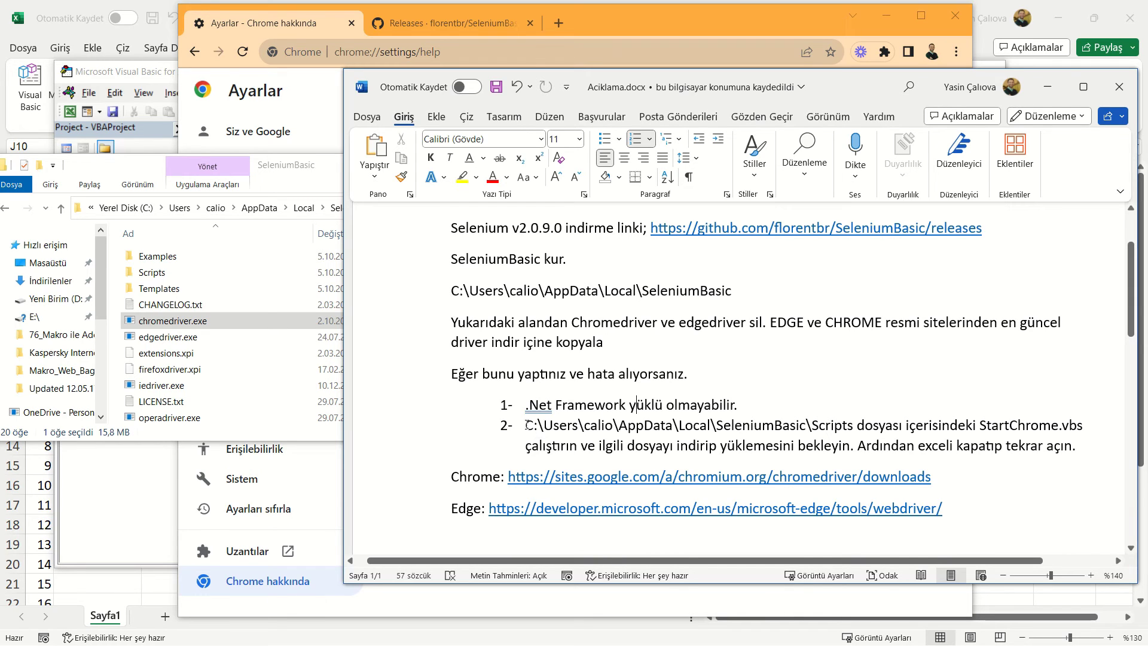
pyautogui.click(179, 272)
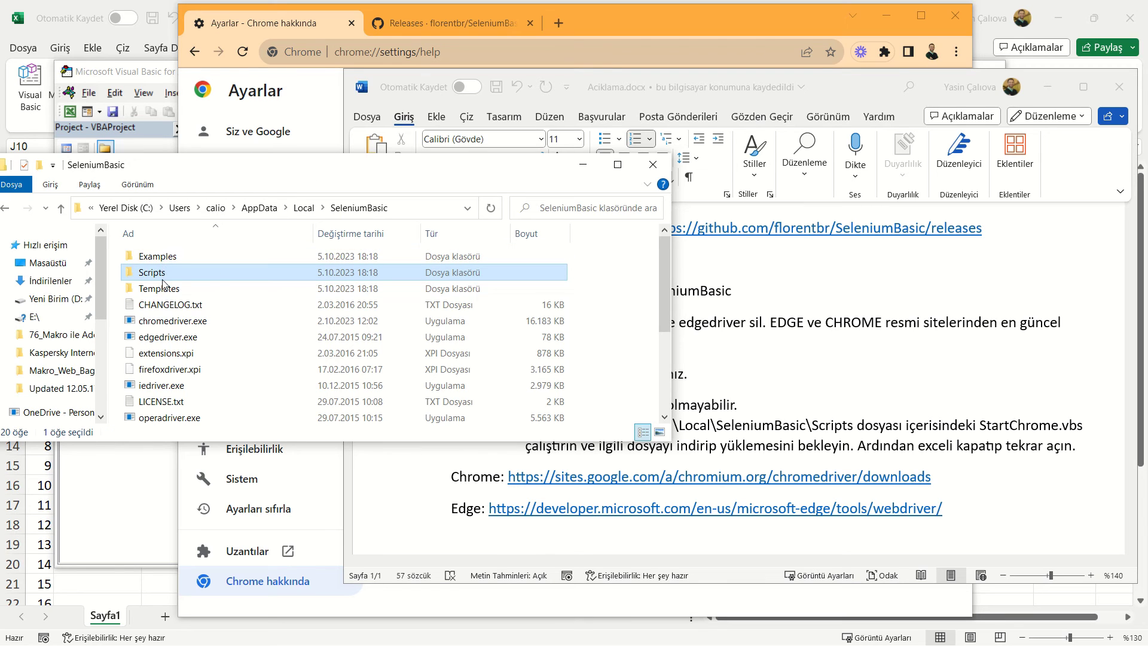
# - Run Scripts\StartChrome.vbs to test Chrome automation, then dismiss the Tamam message
pyautogui.doubleClick(163, 274)
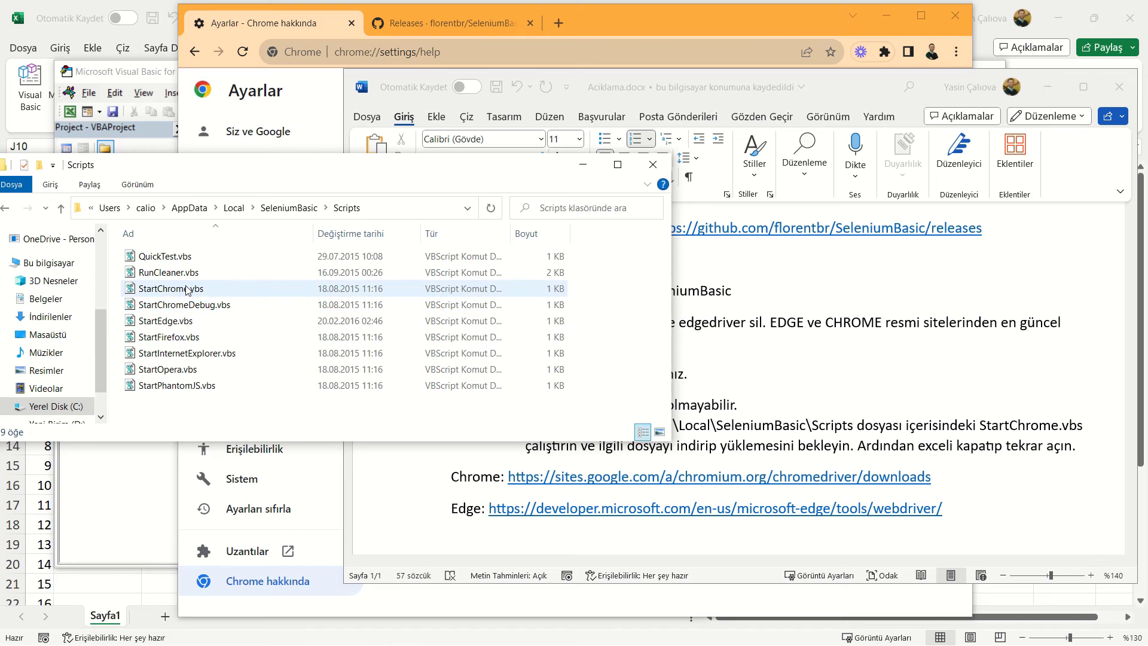
pyautogui.moveTo(171, 288)
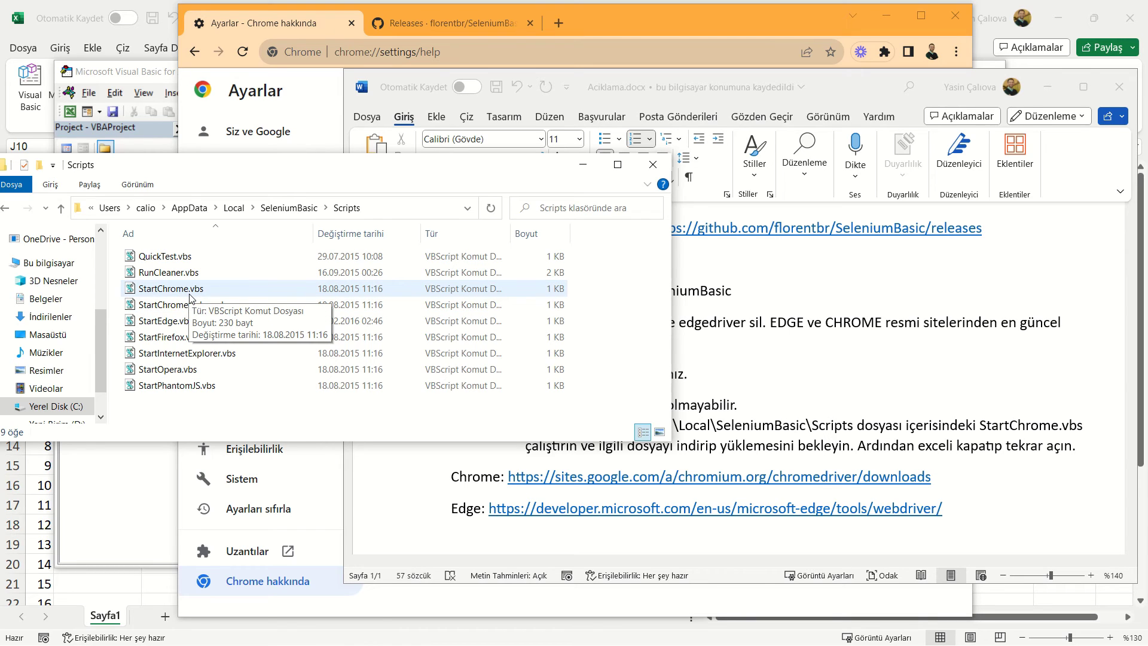
pyautogui.click(191, 289)
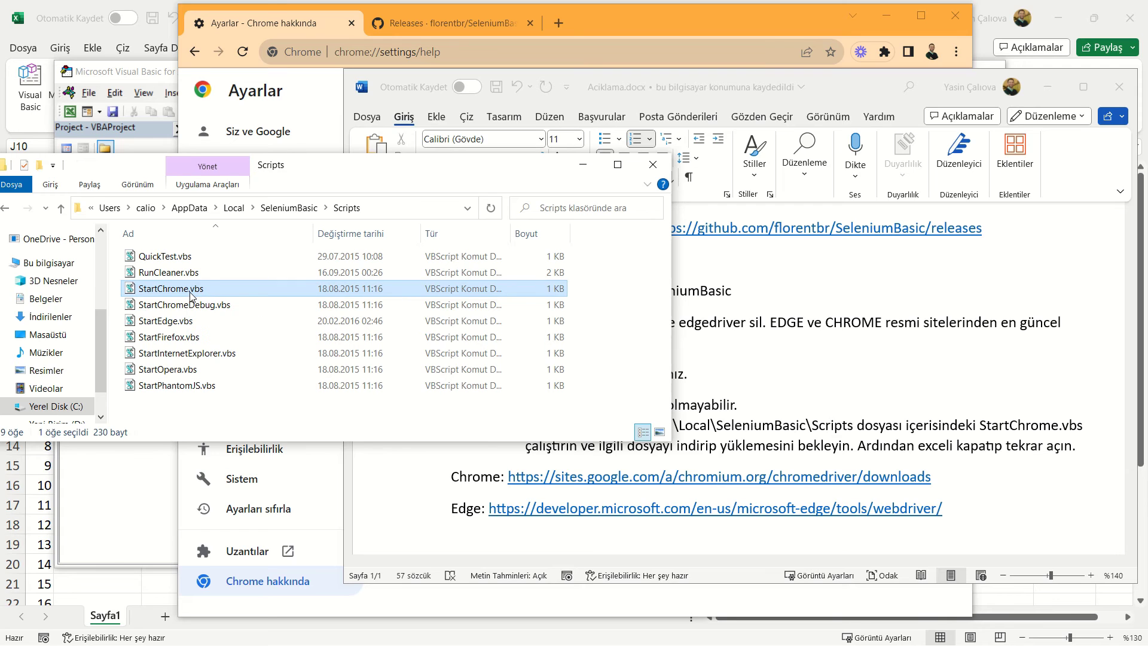
pyautogui.press('Return')
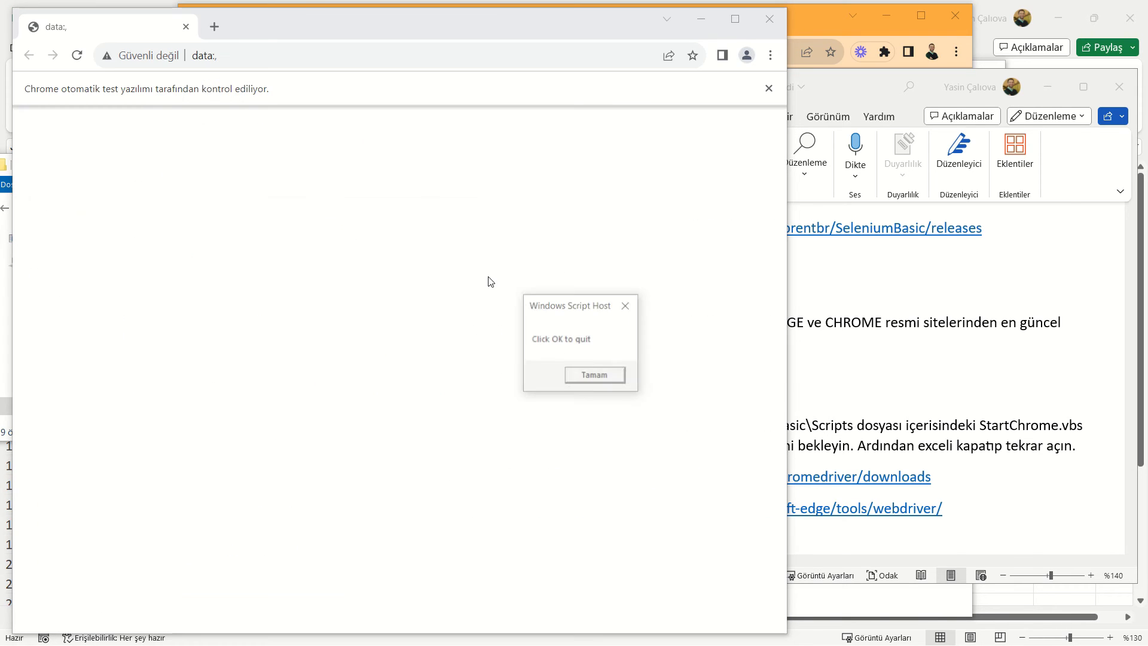
pyautogui.click(611, 376)
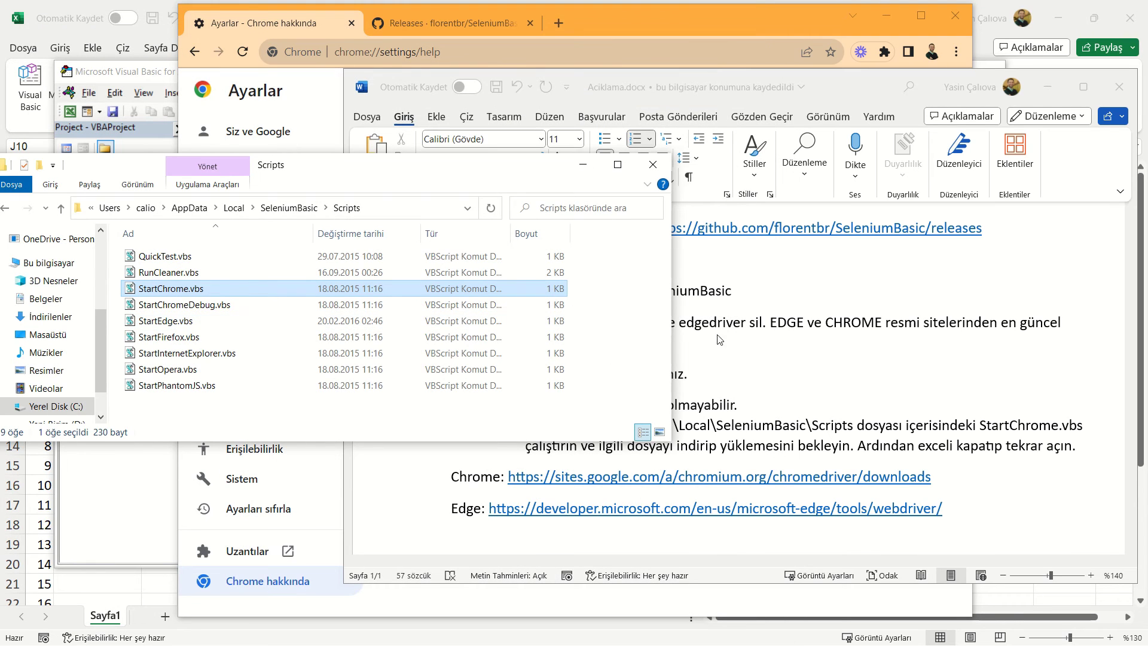
# - Bring the Word setup notes forward, then return to the VBA editor showing Module2's macro
pyautogui.click(840, 384)
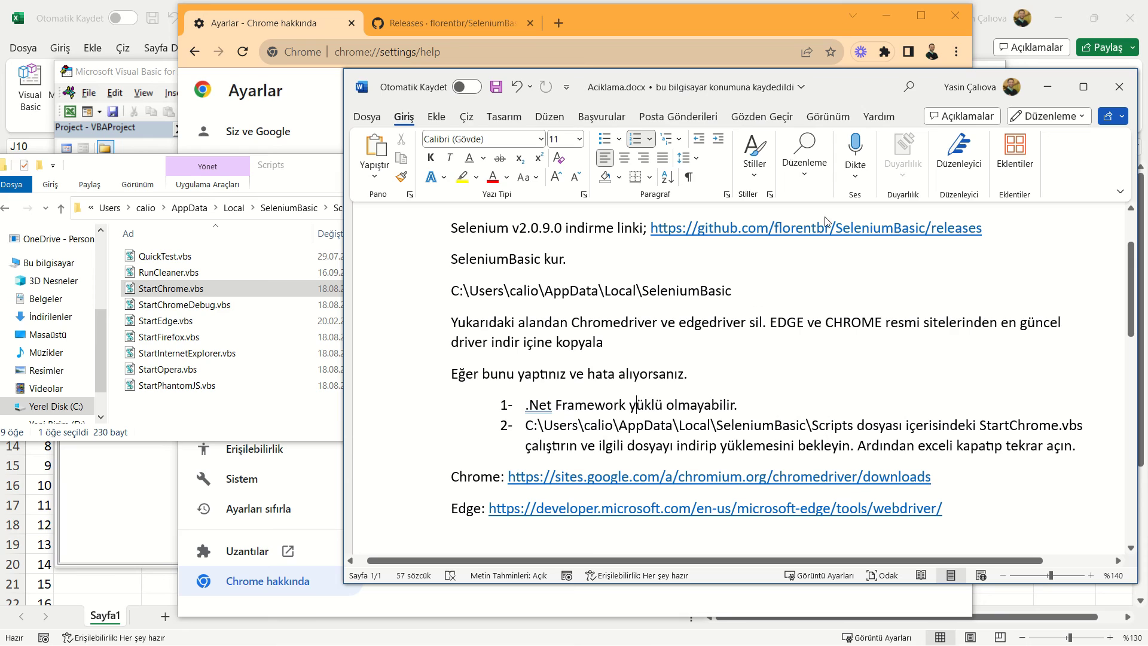
pyautogui.click(139, 76)
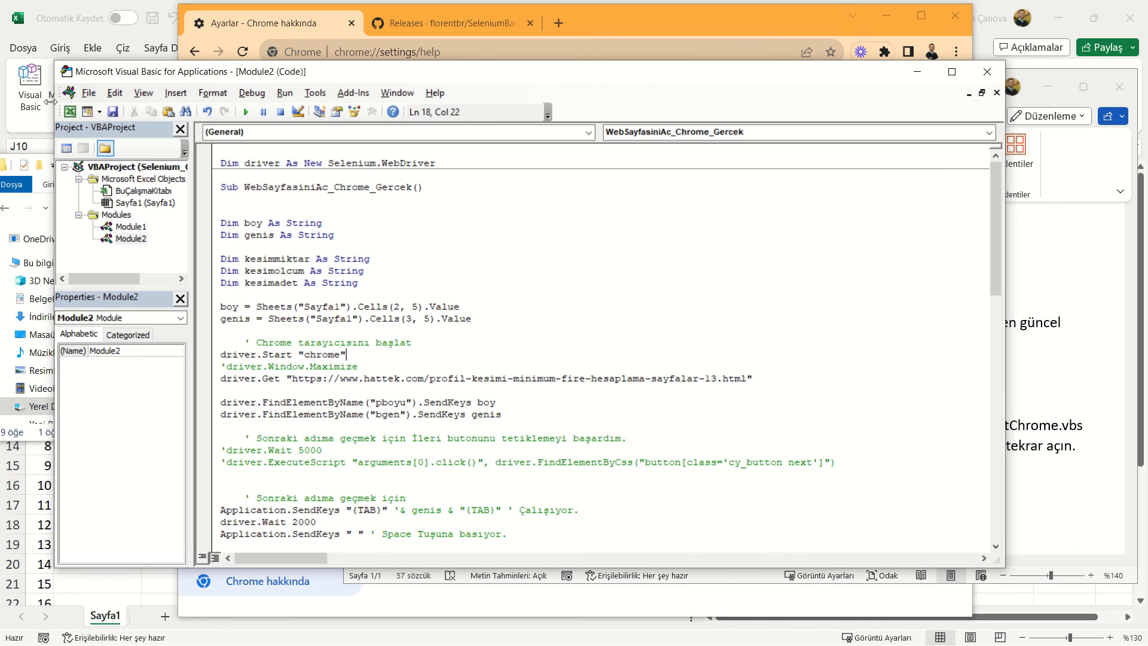
pyautogui.click(72, 13)
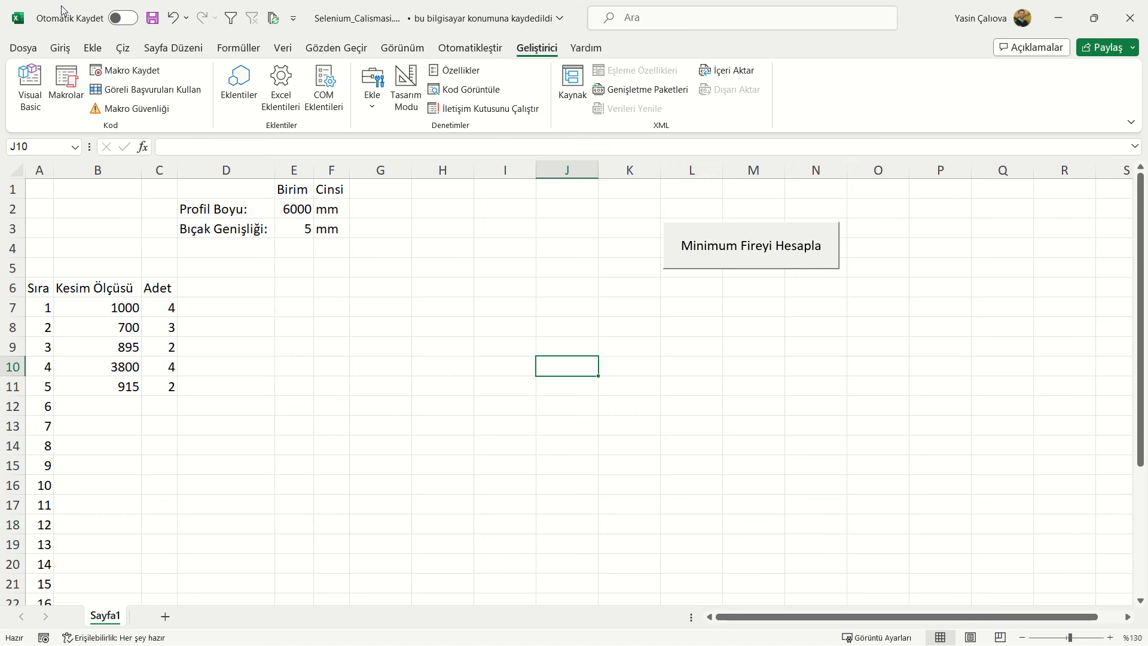